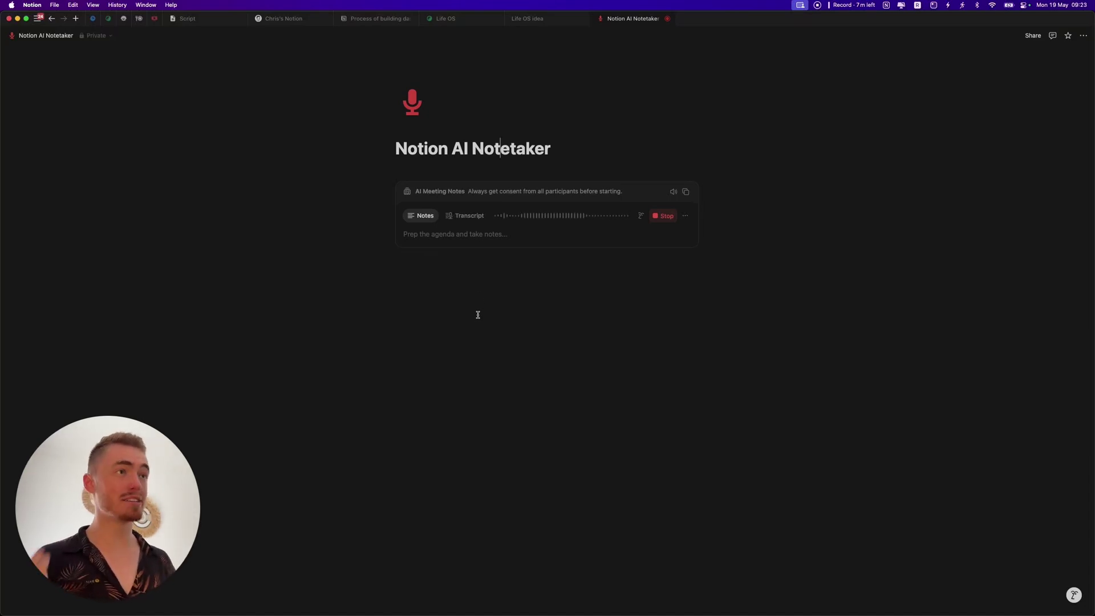
Watch the meeting's live transcript, then stop the recording
{"action": "left_click", "coordinate": [470, 222]}
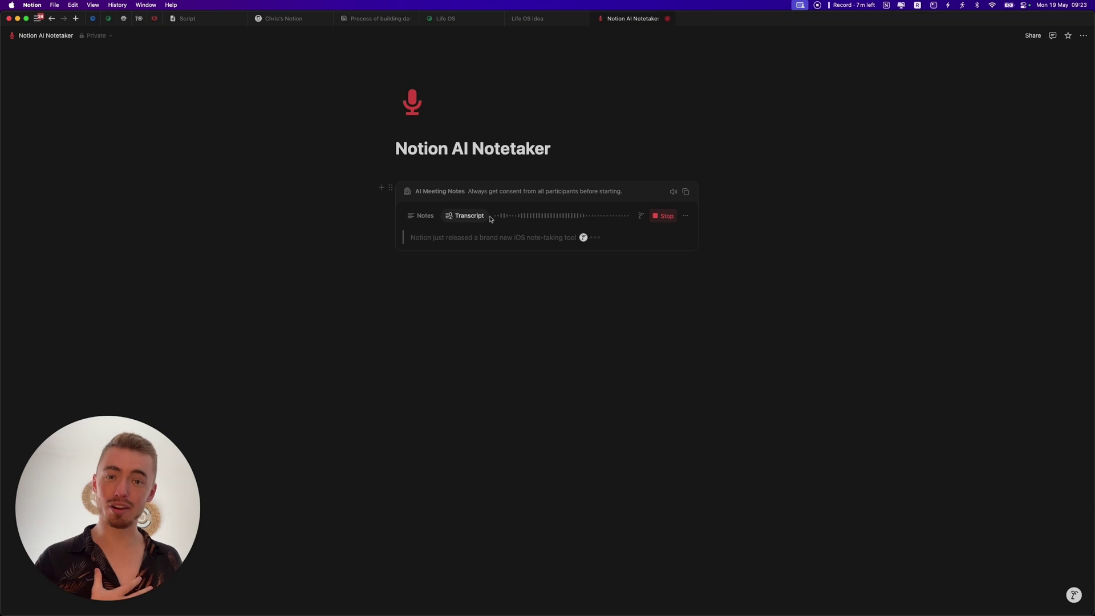
{"action": "left_click", "coordinate": [666, 216]}
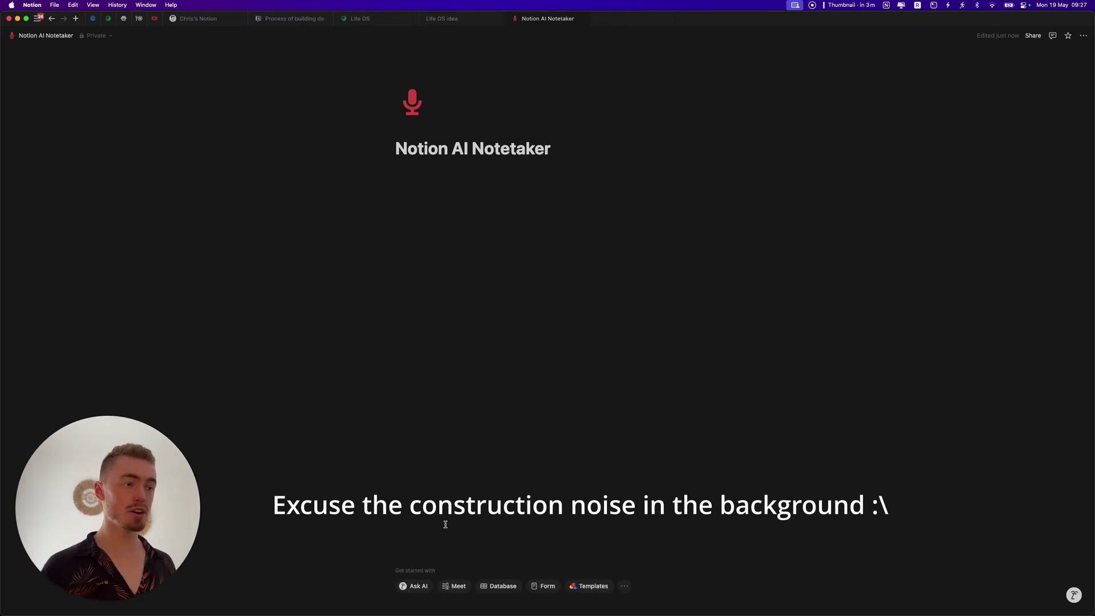
Delete the existing AI Meeting Notes block from the page
{"action": "left_click", "coordinate": [457, 582]}
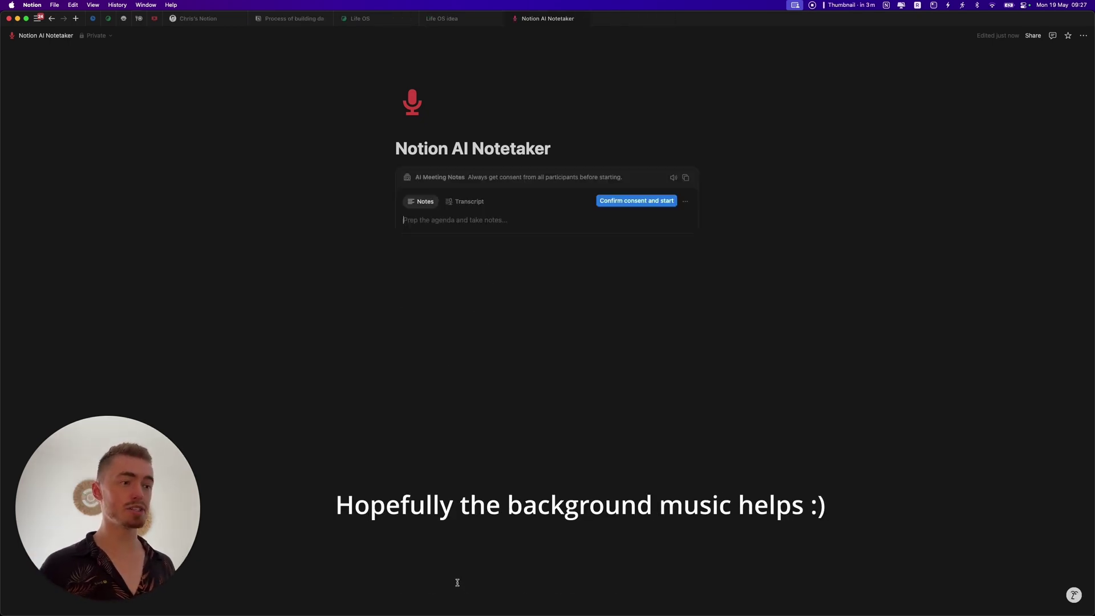
{"action": "left_click", "coordinate": [391, 179]}
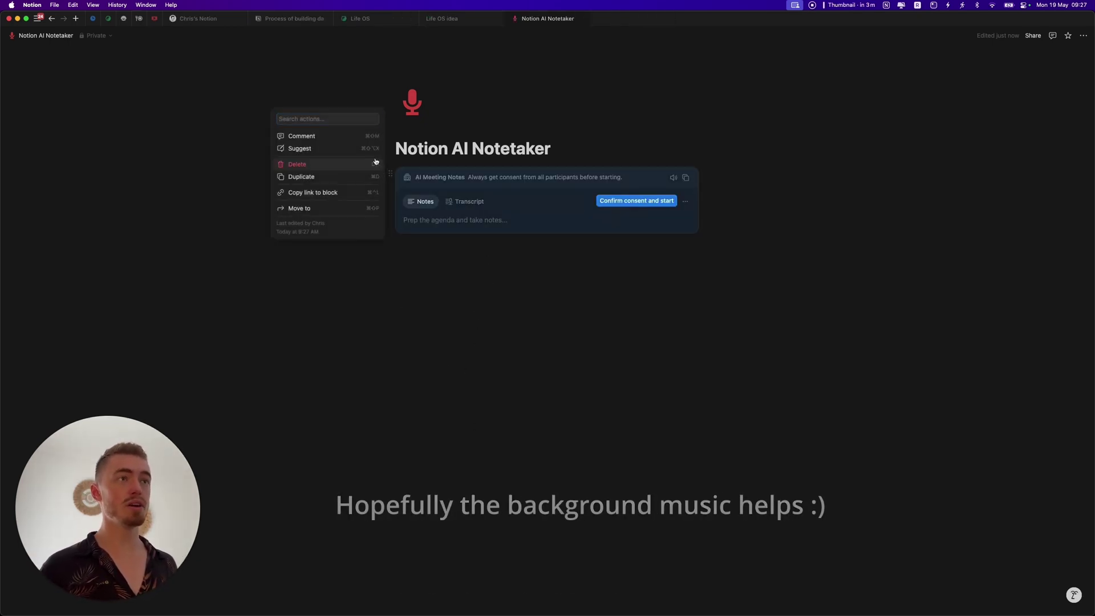
{"action": "left_click", "coordinate": [296, 164]}
Insert a new AI Meeting Notes block with /meet and start recording after confirming consent
{"action": "type", "text": "/meet"}
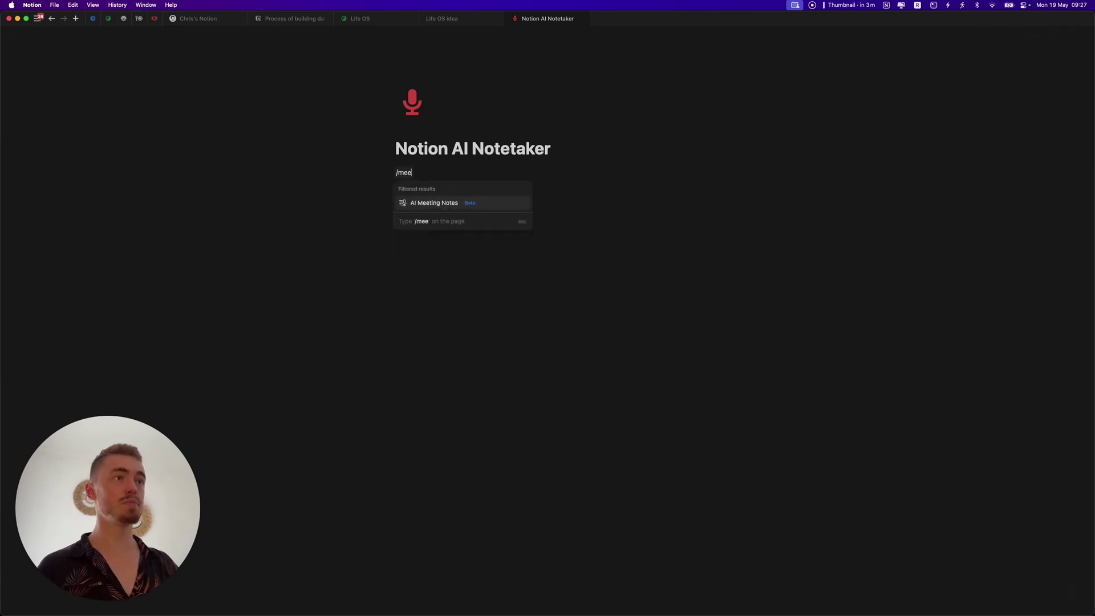
{"action": "key", "text": "Return"}
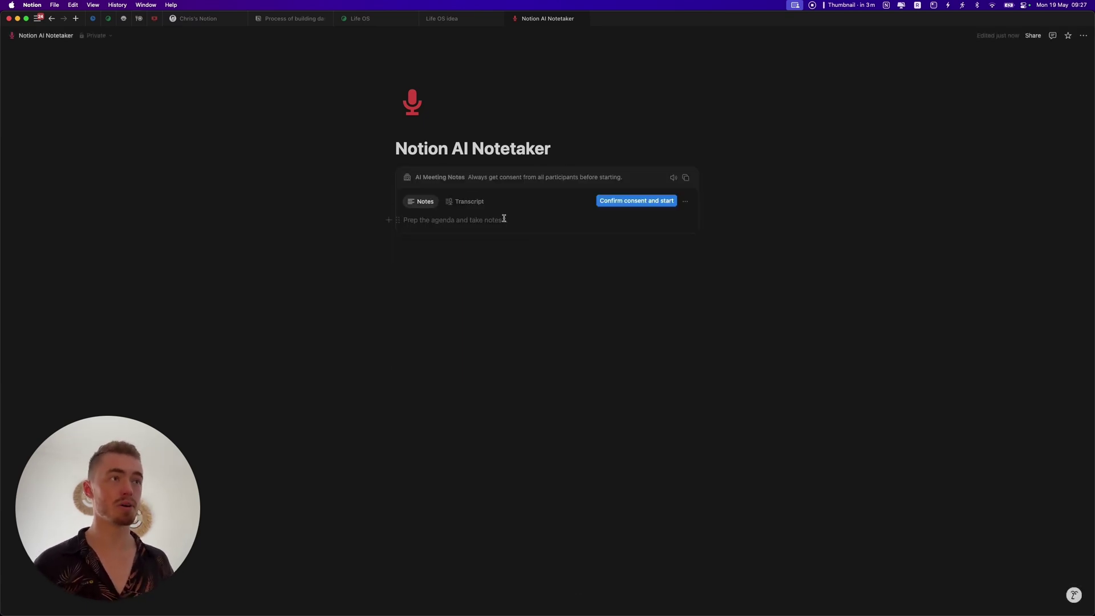
{"action": "left_click", "coordinate": [643, 206]}
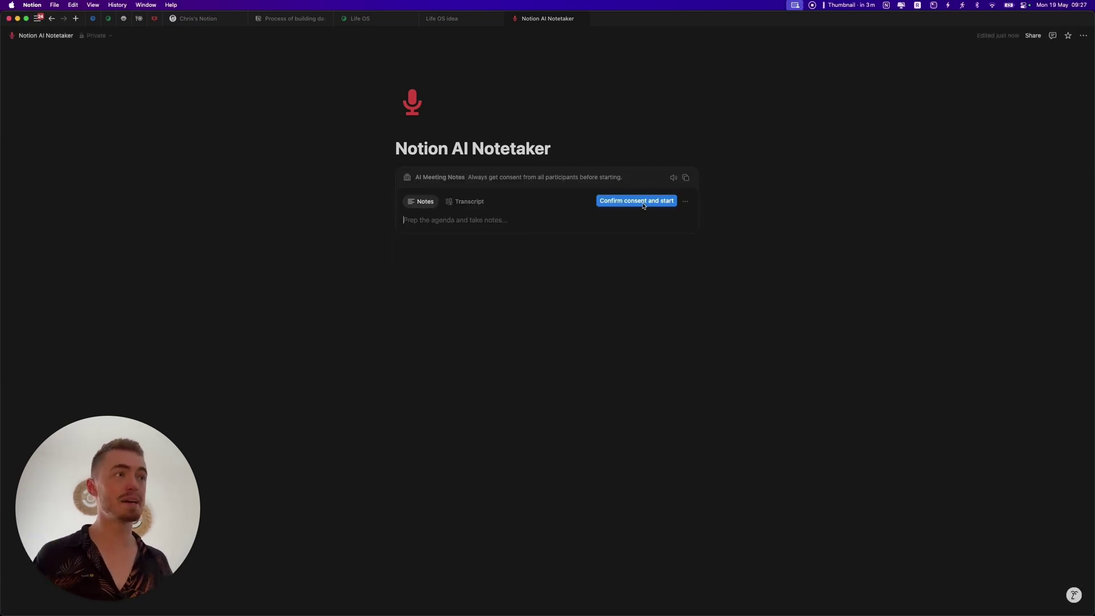
{"action": "left_click", "coordinate": [643, 205]}
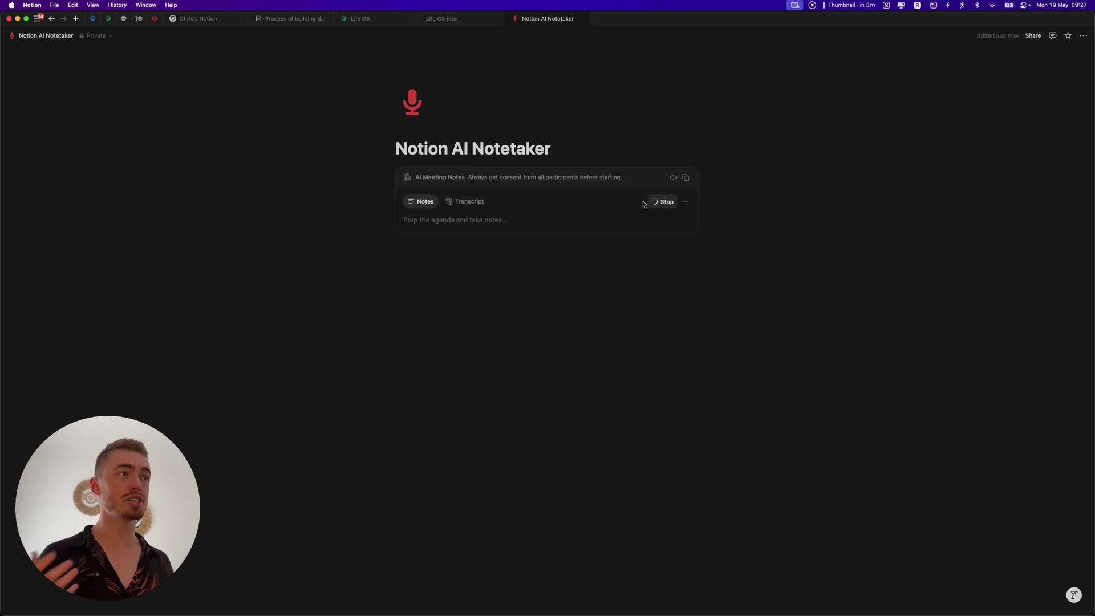
Switch the meeting block to its Transcript view and let it capture the spoken audio
{"action": "left_click", "coordinate": [477, 202]}
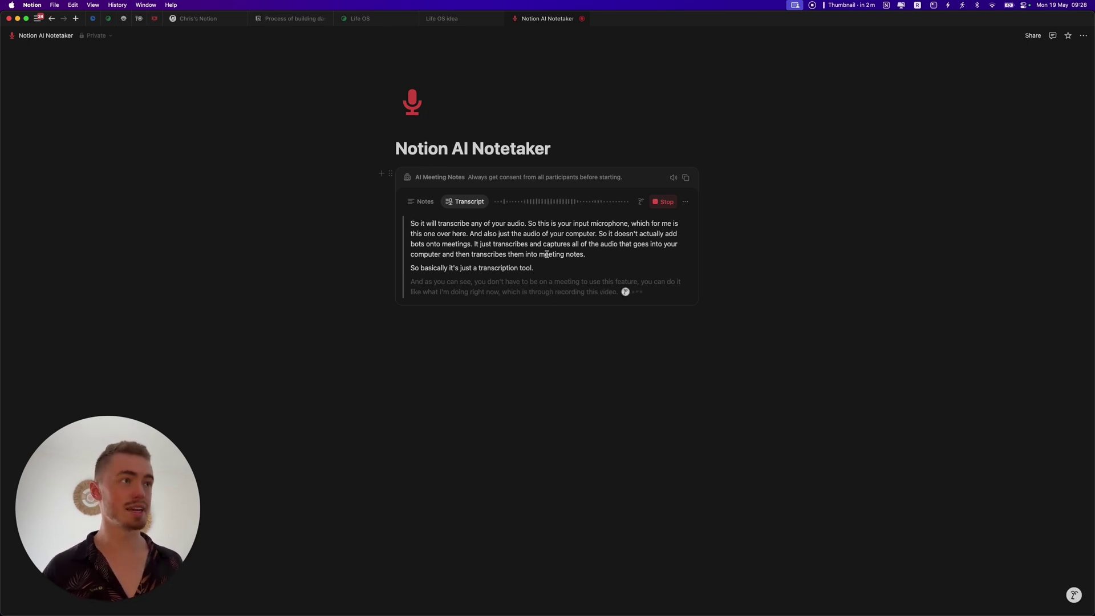
Insert a second AI Meeting Notes block and paste its consent message on the line below
{"action": "left_click", "coordinate": [456, 361]}
{"action": "type", "text": "/meet"}
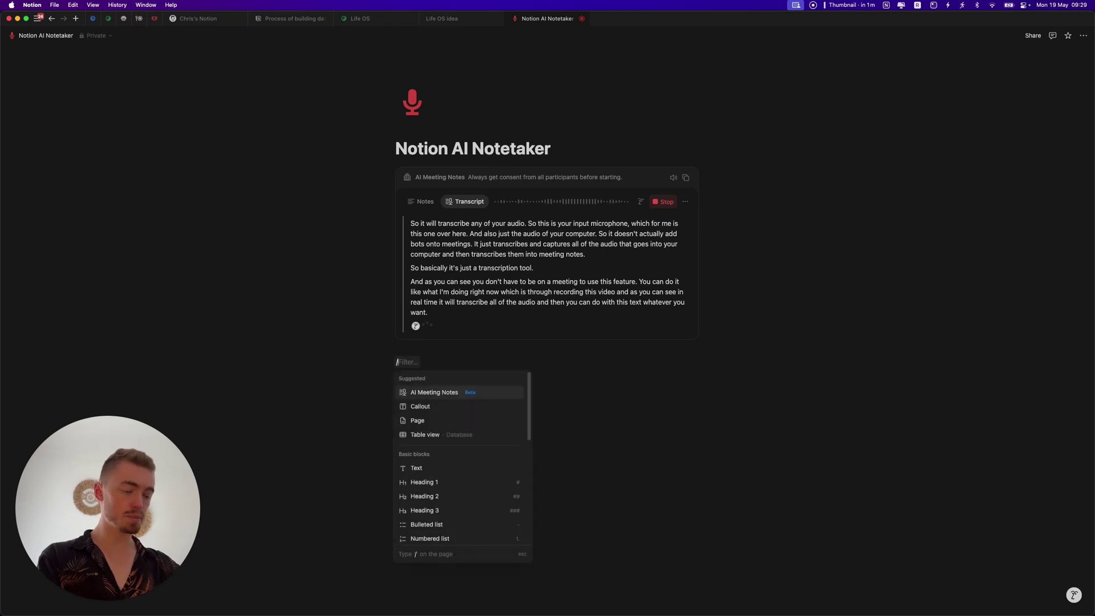
{"action": "key", "text": "Return"}
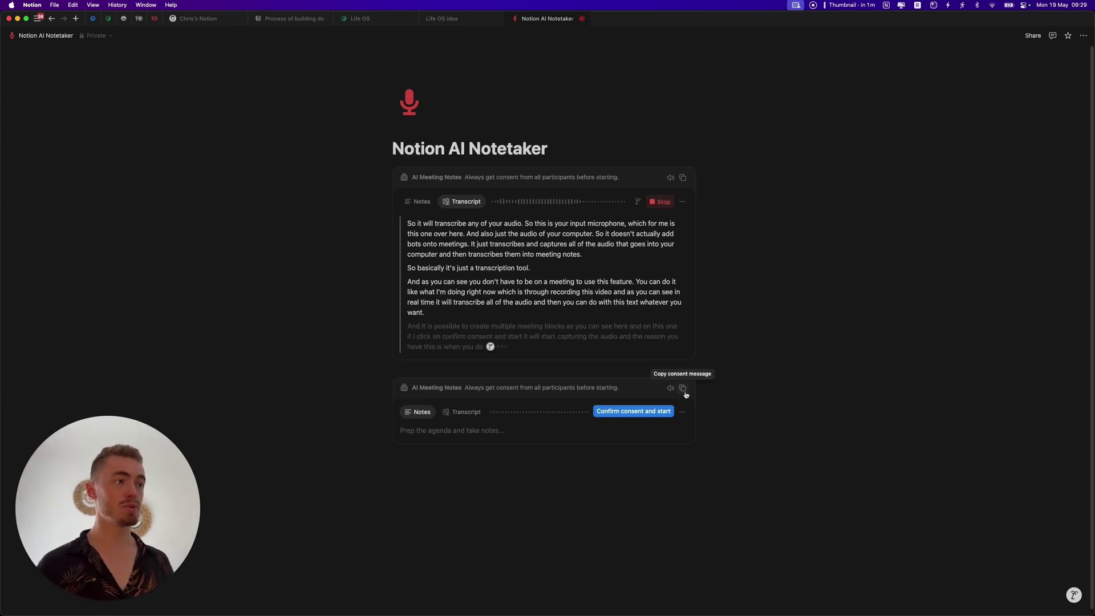
{"action": "left_click", "coordinate": [683, 391]}
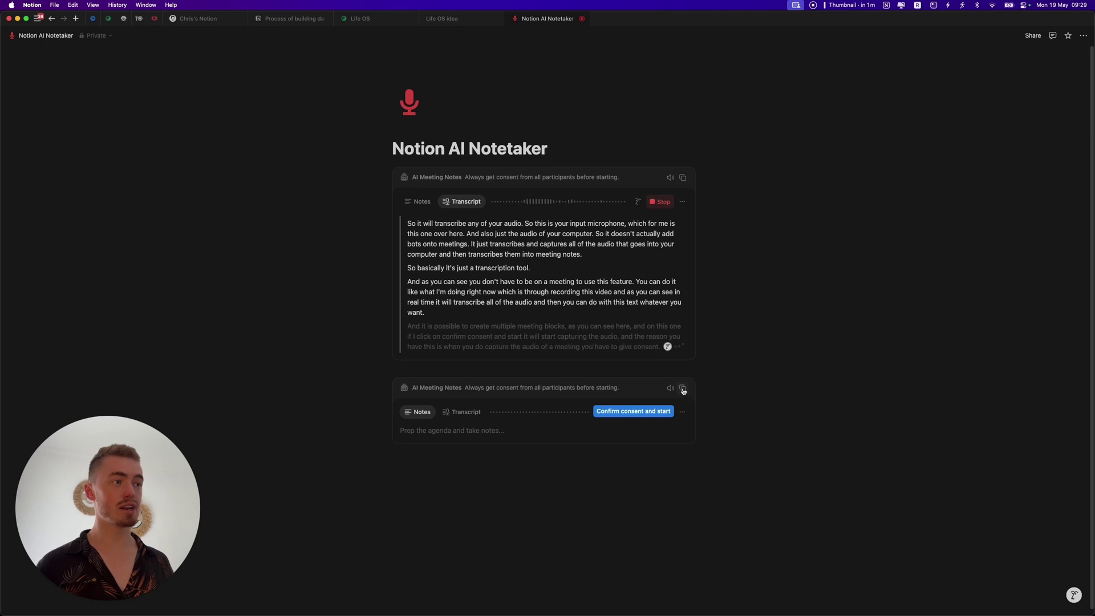
{"action": "left_click", "coordinate": [595, 458]}
{"action": "key", "text": "super+v"}
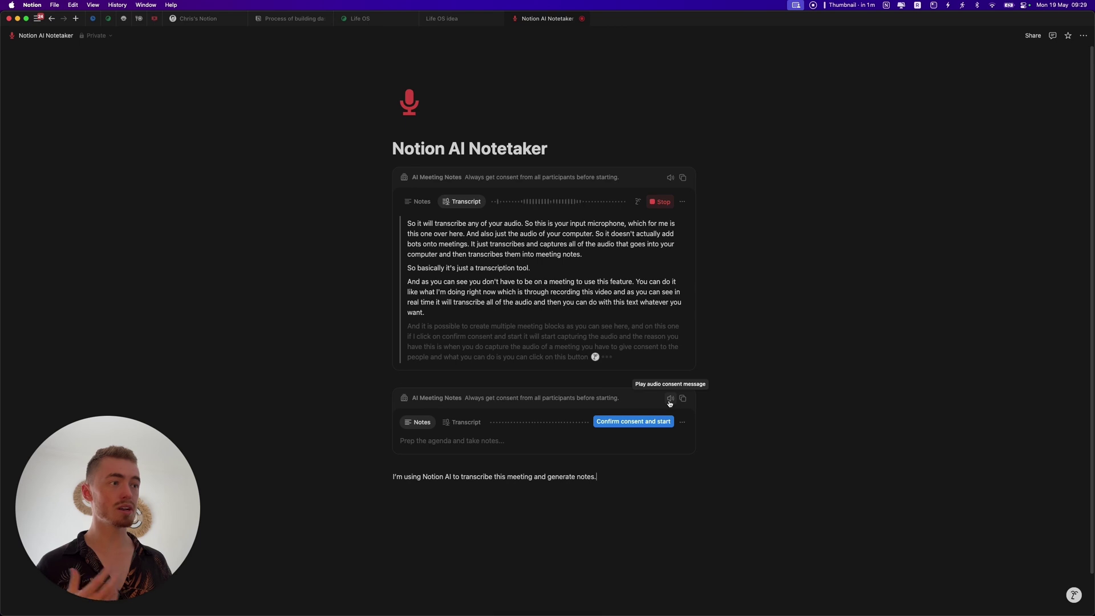
Browse the second block's consent options without changing anything
{"action": "left_click", "coordinate": [684, 423]}
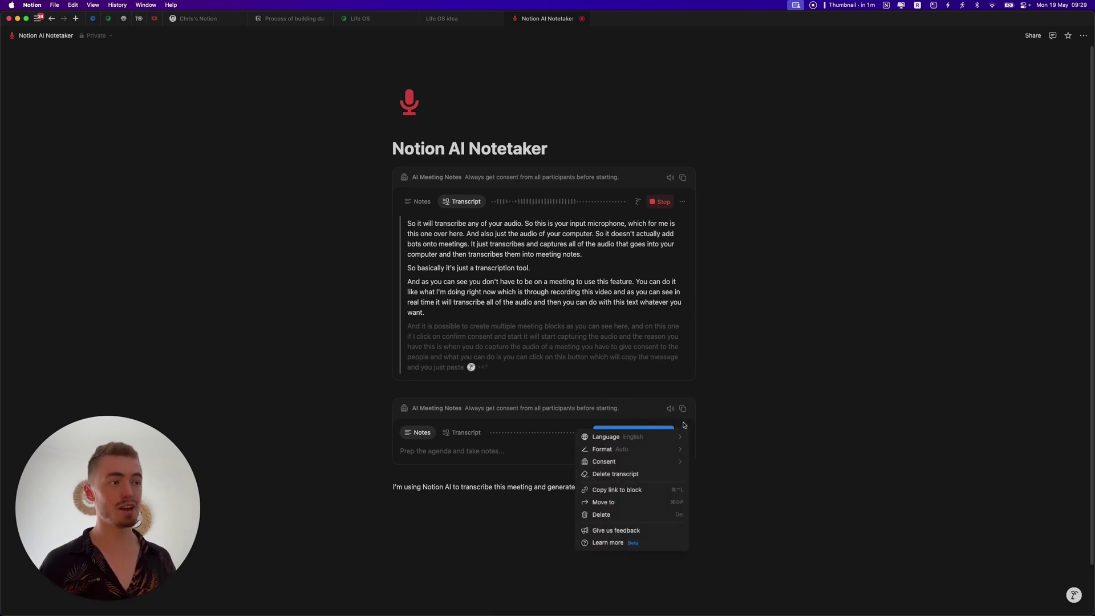
{"action": "left_click", "coordinate": [685, 430]}
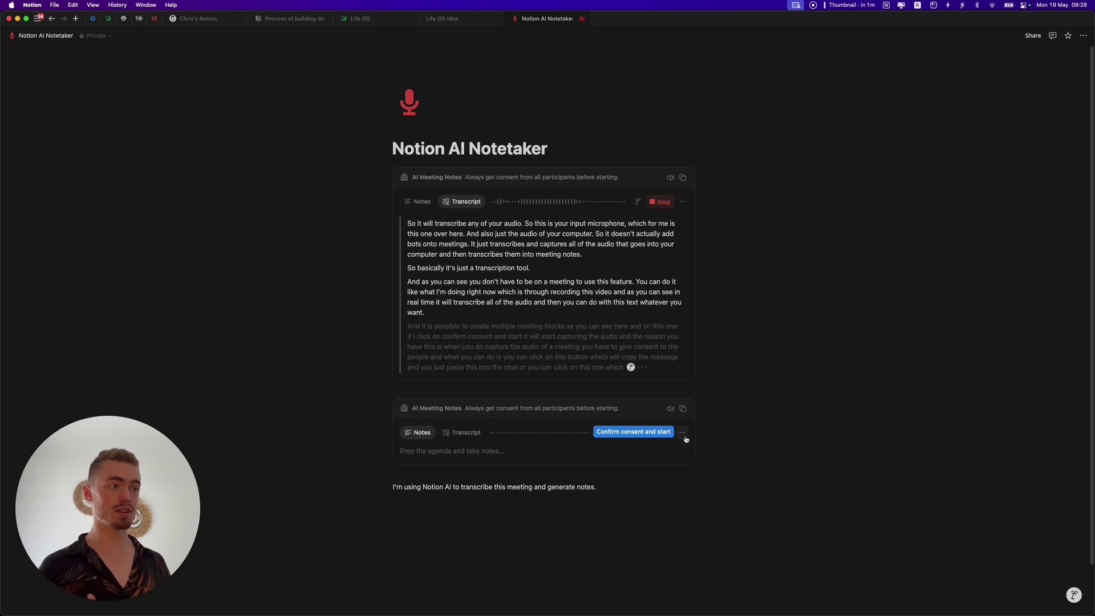
{"action": "left_click", "coordinate": [685, 437]}
{"action": "mouse_move", "coordinate": [654, 477]}
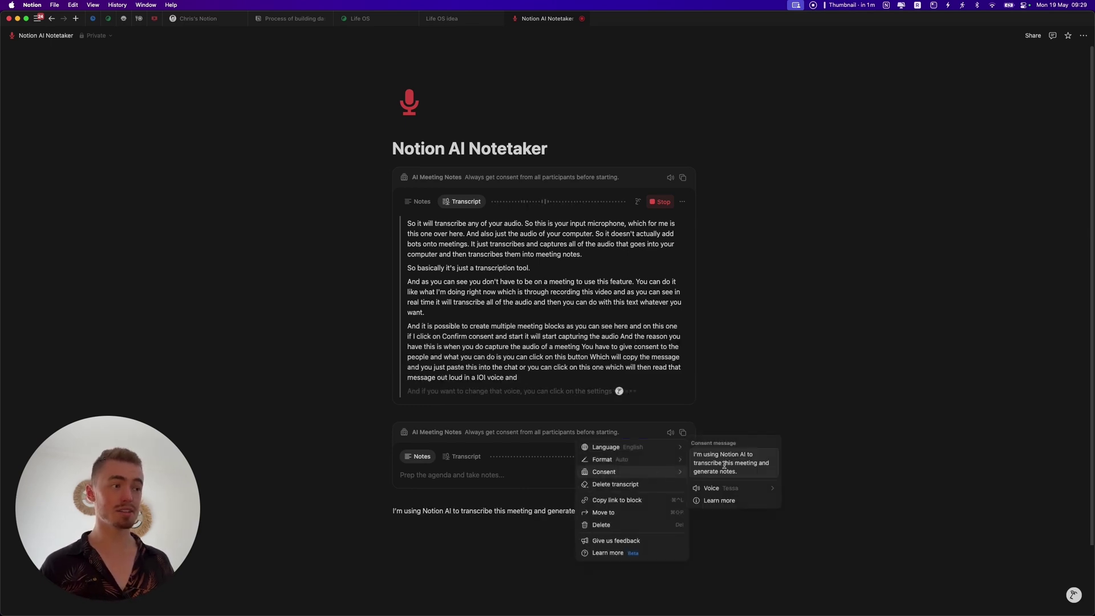
{"action": "mouse_move", "coordinate": [721, 487]}
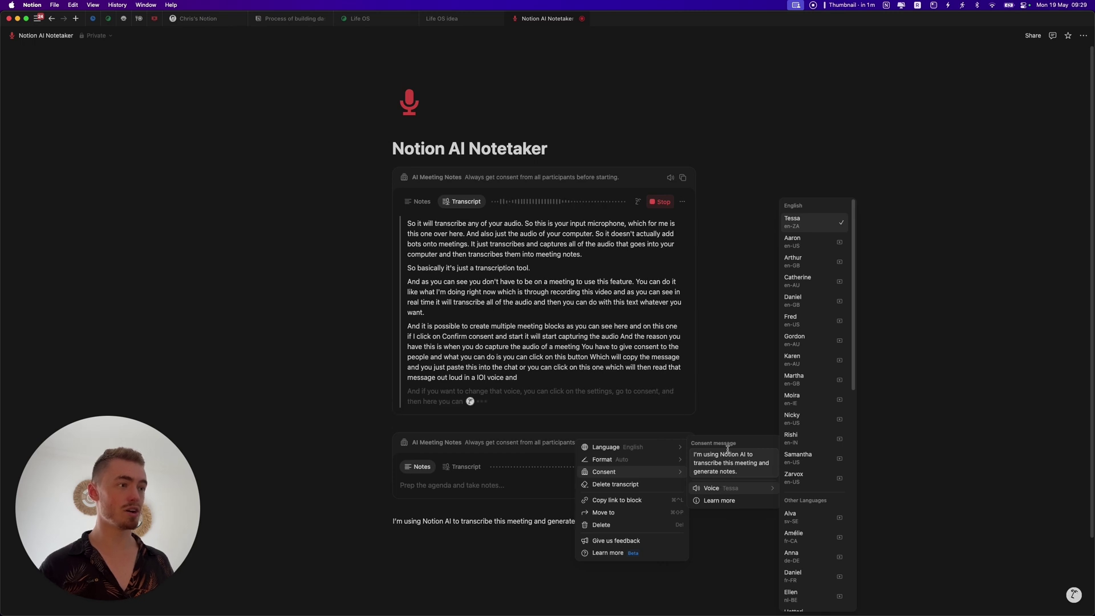
{"action": "left_click", "coordinate": [713, 437]}
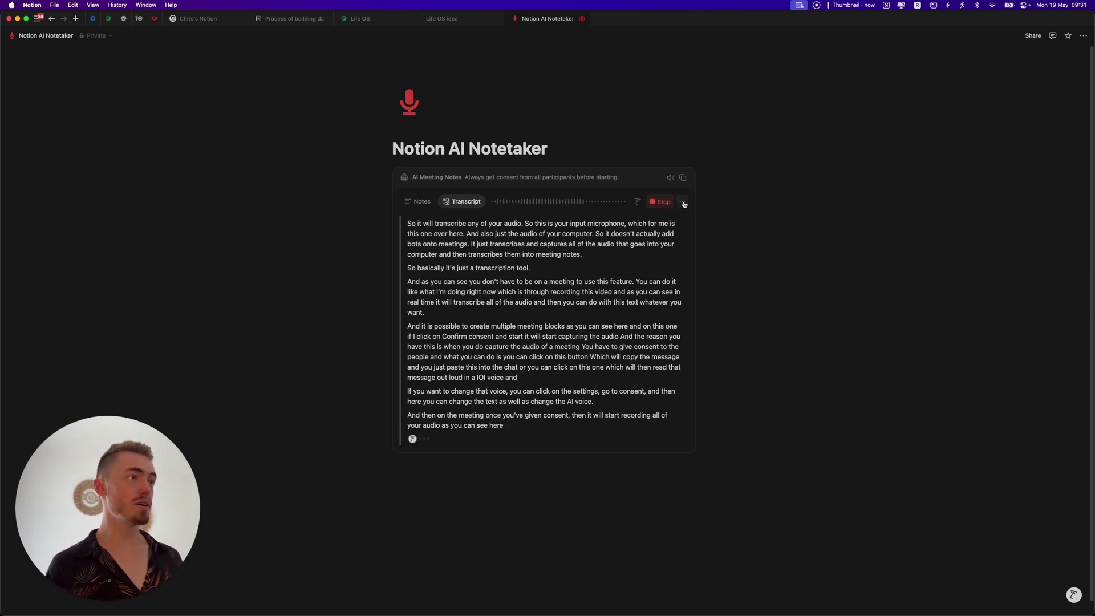
Pause the live transcription from the block's options menu, then resume it
{"action": "left_click", "coordinate": [683, 202]}
{"action": "mouse_move", "coordinate": [663, 241]}
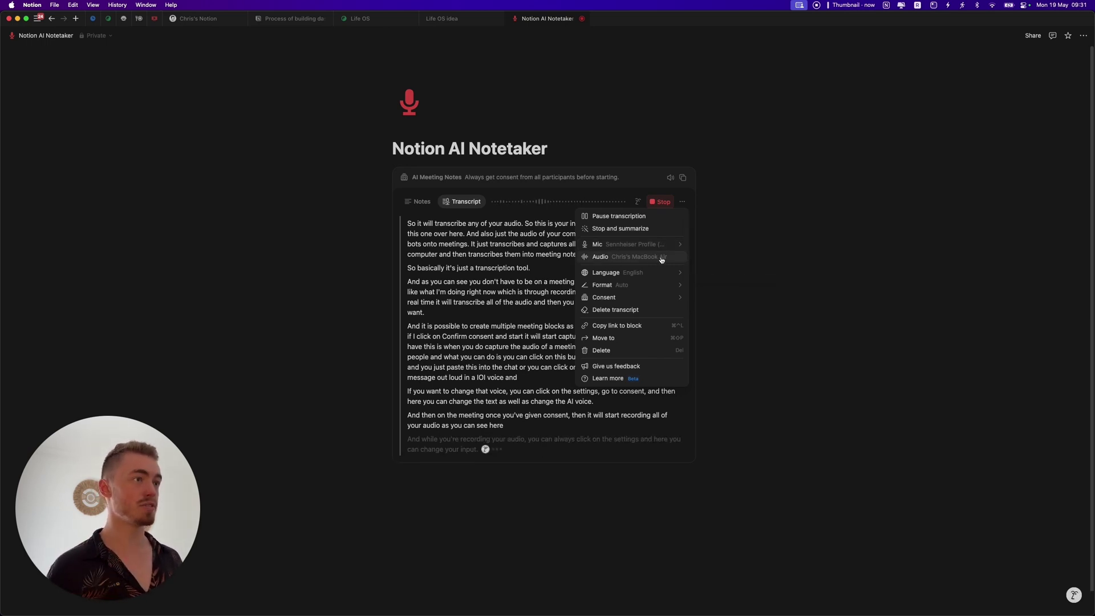
{"action": "mouse_move", "coordinate": [657, 271]}
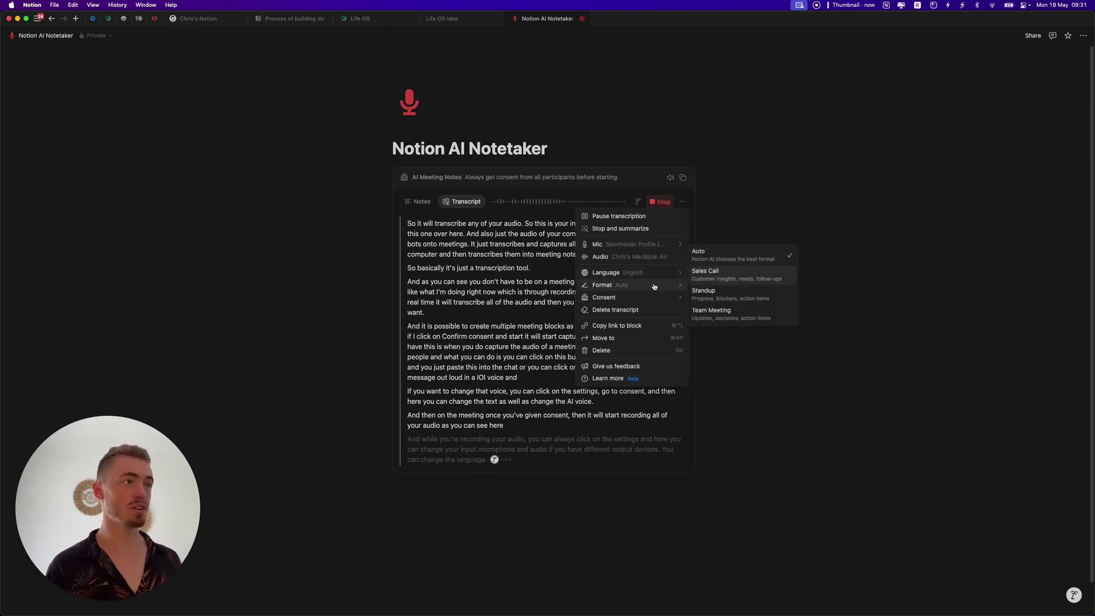
{"action": "left_click", "coordinate": [637, 217]}
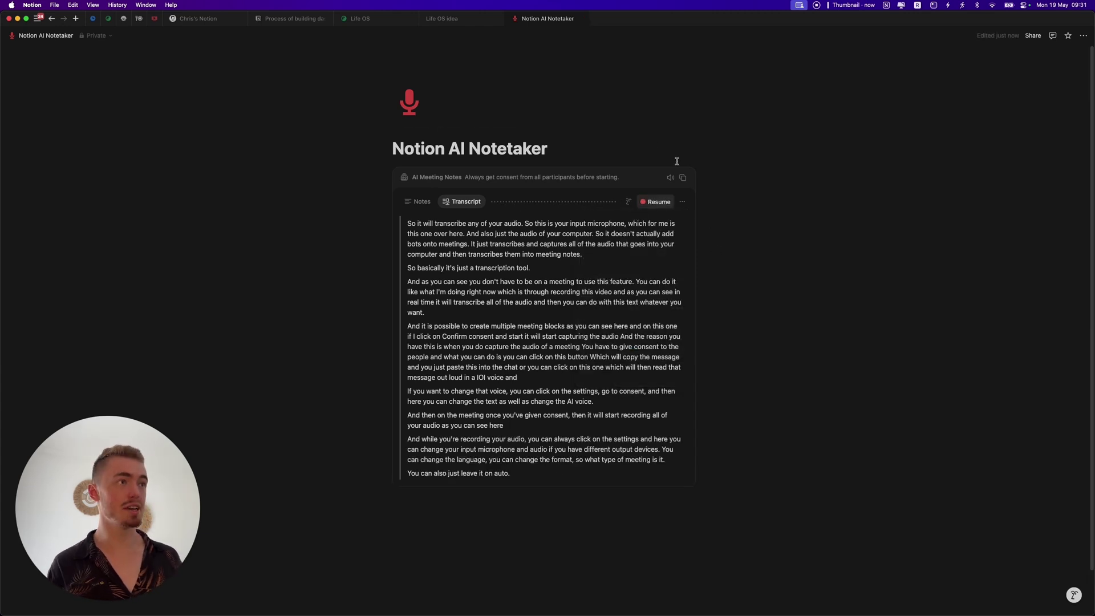
{"action": "left_click", "coordinate": [657, 204]}
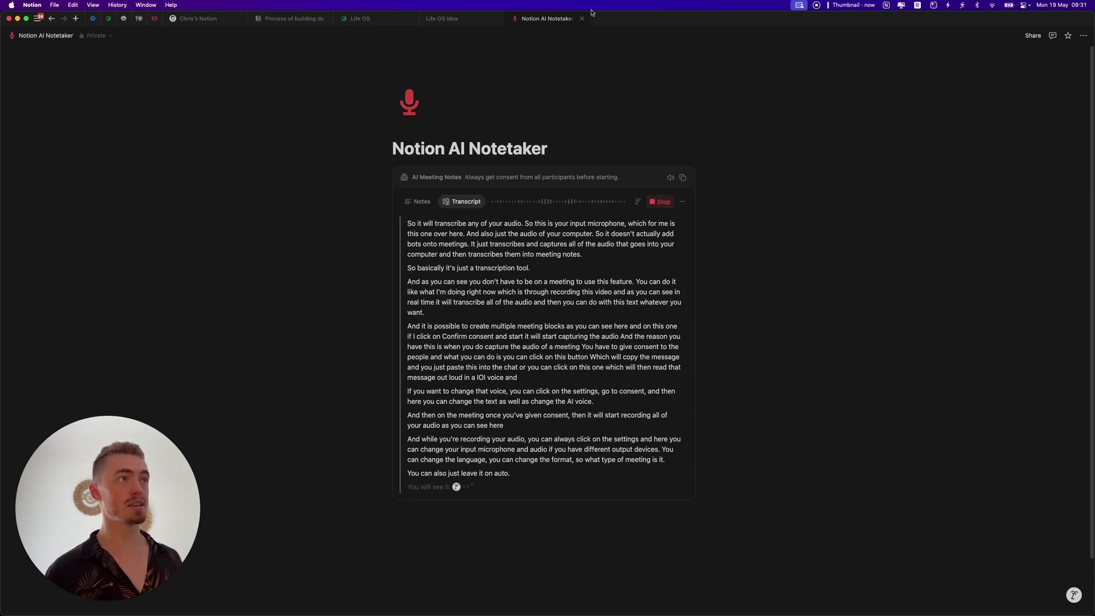
{"action": "left_click", "coordinate": [682, 202]}
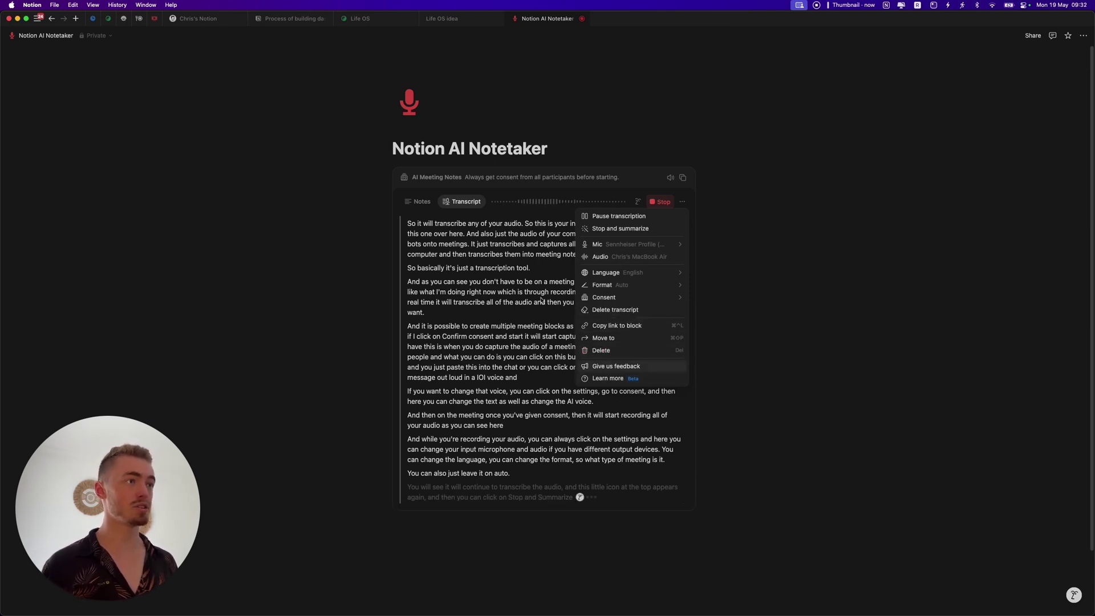
{"action": "left_click", "coordinate": [690, 246]}
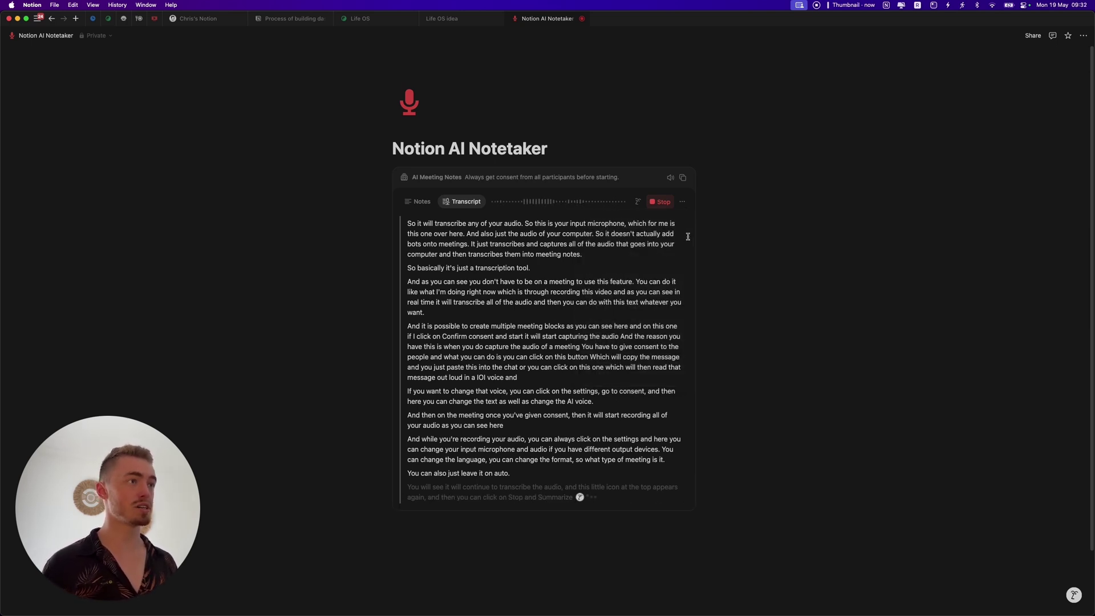
Stop the recording and type test lines 'dsfdsf', 'dfhjdsfkj' and two bullets into the Notes
{"action": "left_click", "coordinate": [662, 202]}
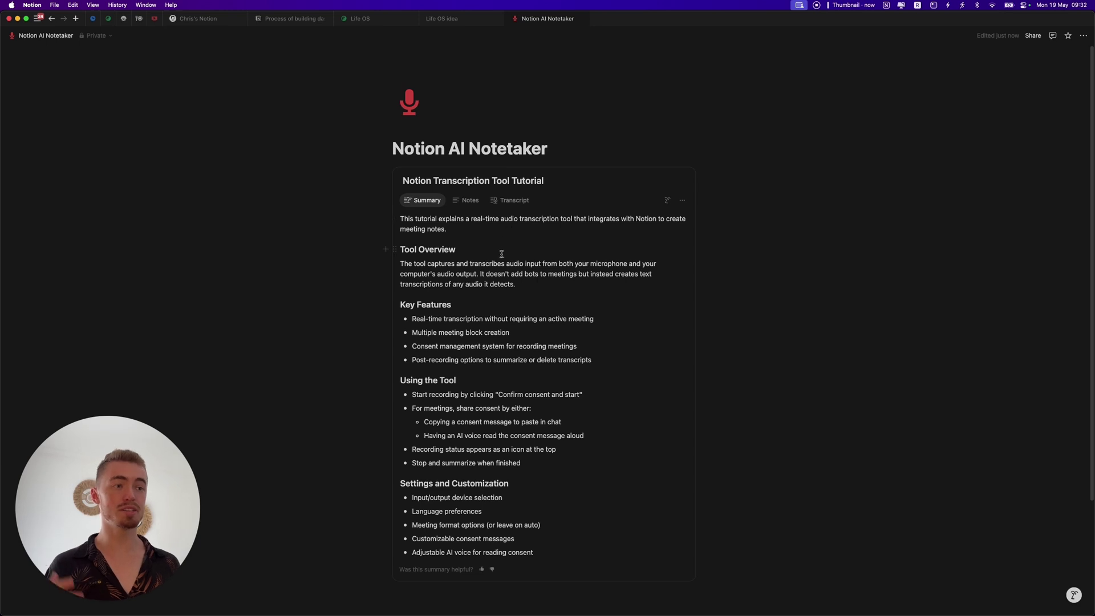
{"action": "left_click", "coordinate": [470, 201]}
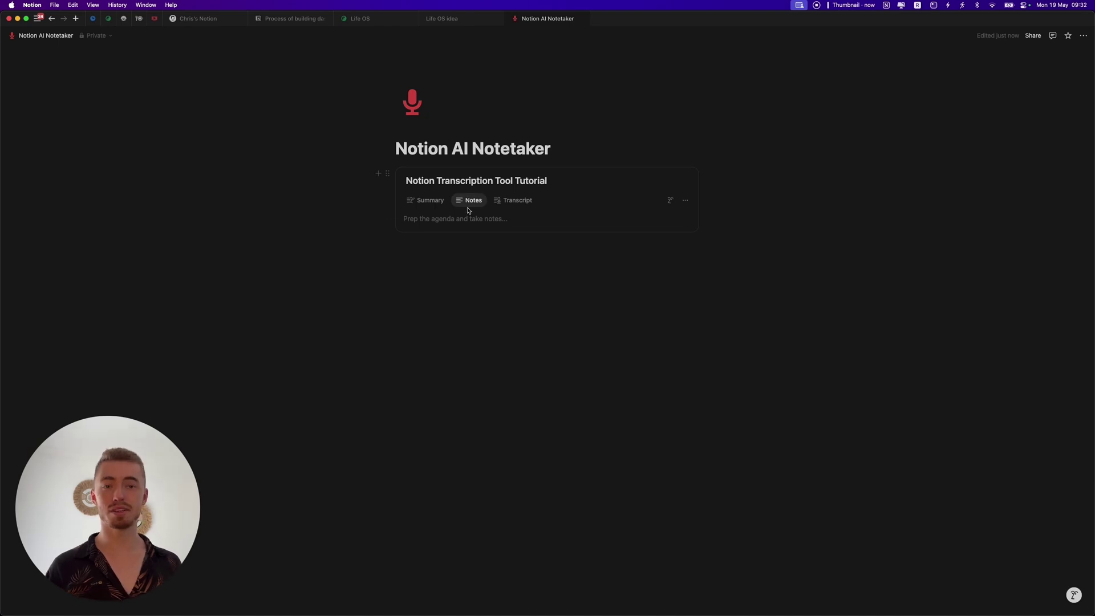
{"action": "type", "text": "dsfdsf"}
{"action": "key", "text": "Return"}
{"action": "type", "text": "dfhjdsfkj"}
{"action": "key", "text": "Return"}
{"action": "type", "text": "- dfsfjdskfjsd"}
{"action": "key", "text": "Return"}
{"action": "type", "text": "dsfkjsdf"}
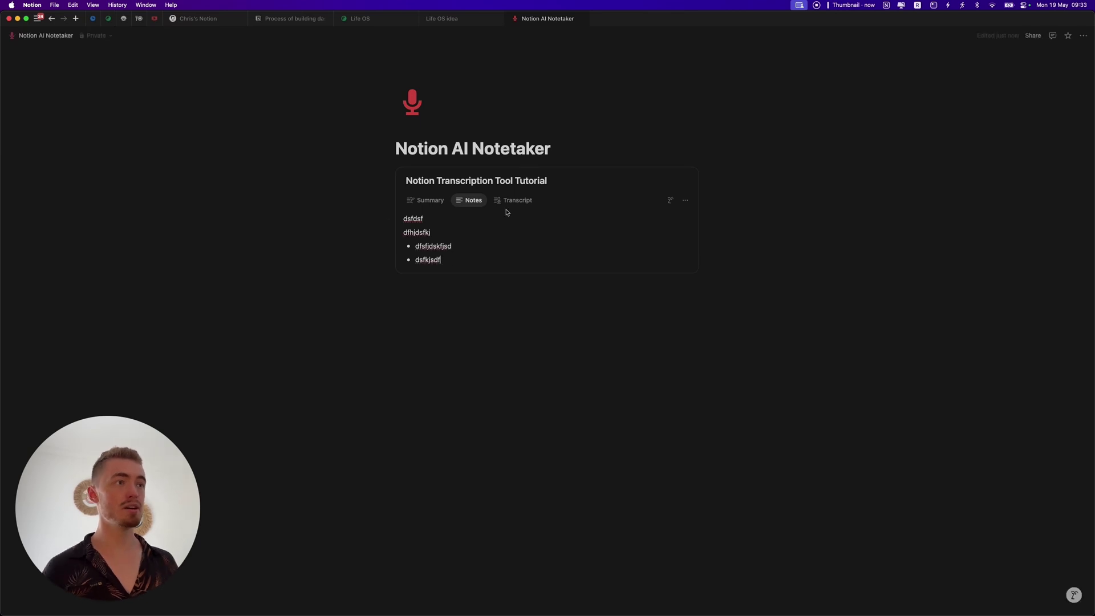
In the transcript, select the paragraph about not needing a meeting
{"action": "left_click", "coordinate": [506, 205]}
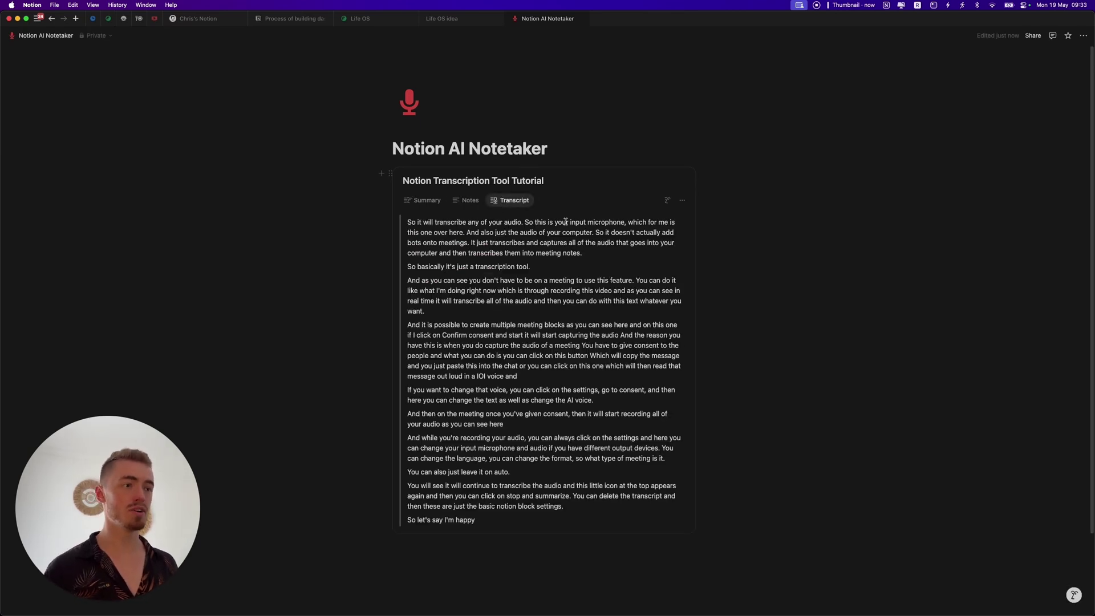
{"action": "triple_click", "coordinate": [492, 273]}
{"action": "left_click", "coordinate": [538, 302]}
{"action": "triple_click", "coordinate": [540, 297]}
{"action": "left_click", "coordinate": [449, 268], "text": "shift"}
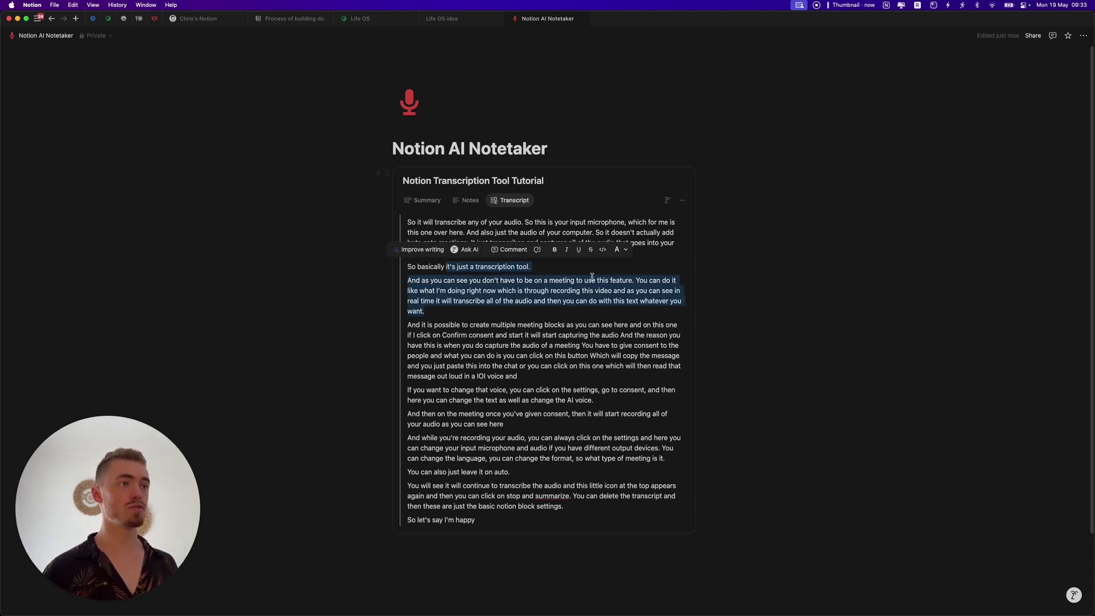
Return to the Summary, add a test block after Tool Overview, then undo it
{"action": "left_click", "coordinate": [425, 200]}
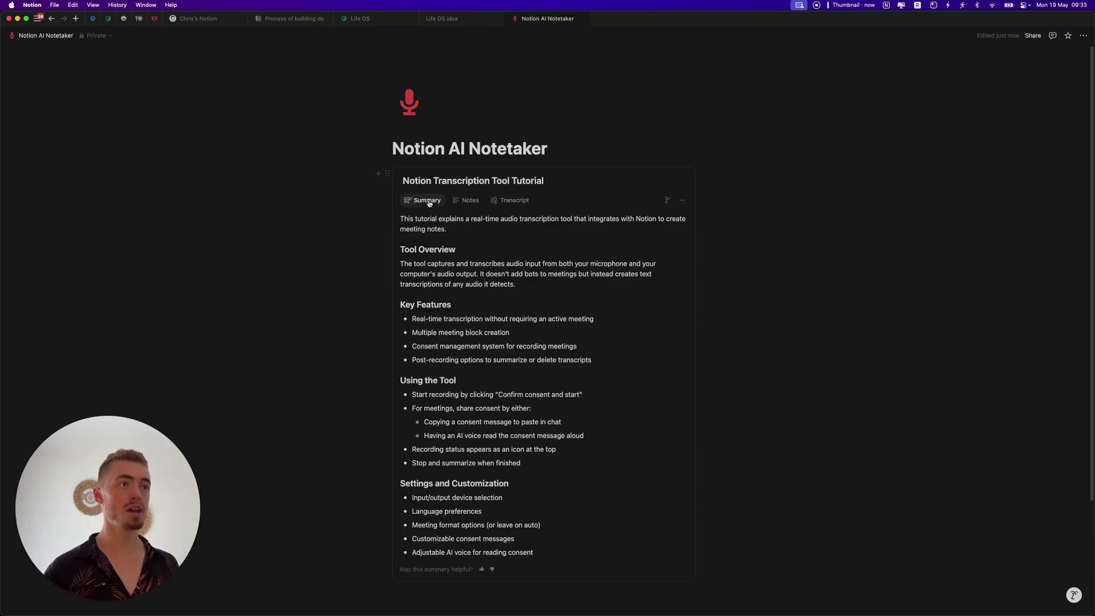
{"action": "left_click", "coordinate": [515, 284]}
{"action": "key", "text": "Return"}
{"action": "type", "text": "/"}
{"action": "key", "text": "BackSpace"}
{"action": "type", "text": "dfjdk"}
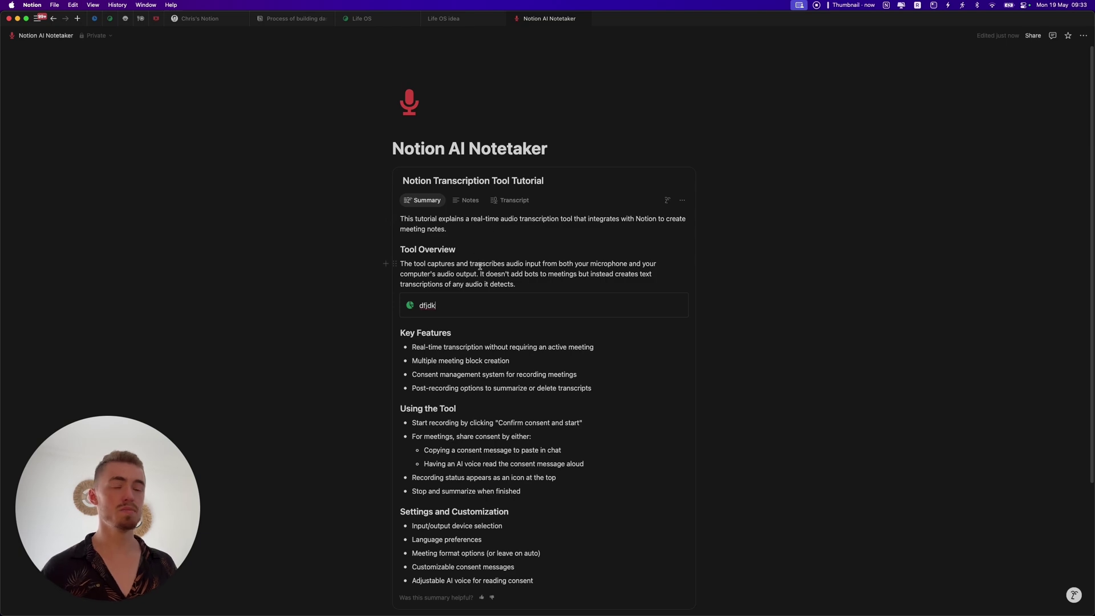
{"action": "scroll", "coordinate": [569, 260], "scroll_direction": "down", "scroll_amount": 5}
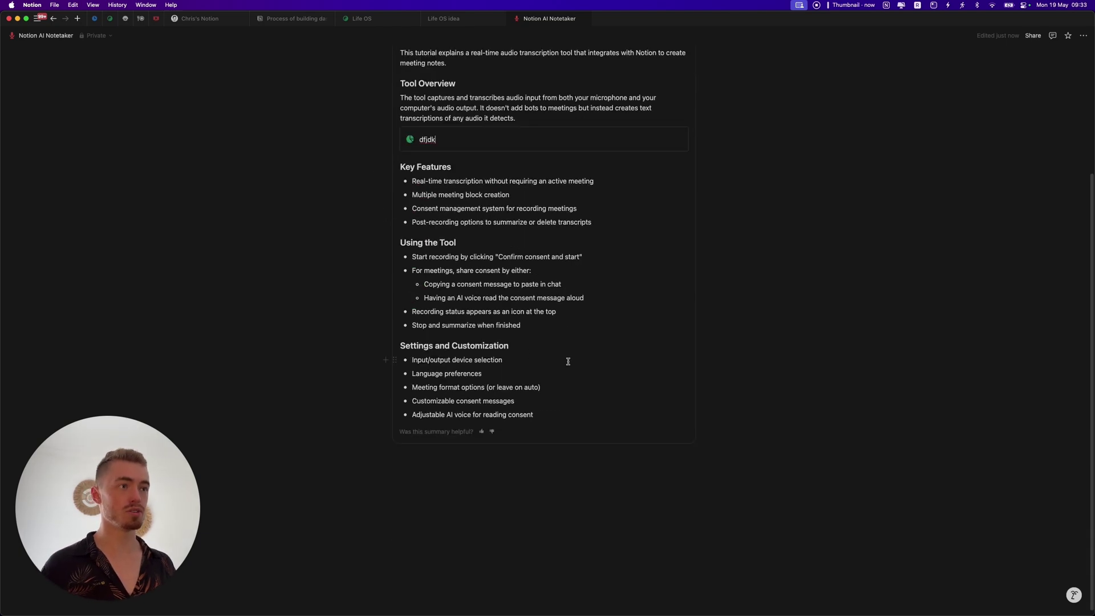
{"action": "scroll", "coordinate": [569, 361], "scroll_direction": "up", "scroll_amount": 3}
{"action": "key", "text": "super+z"}
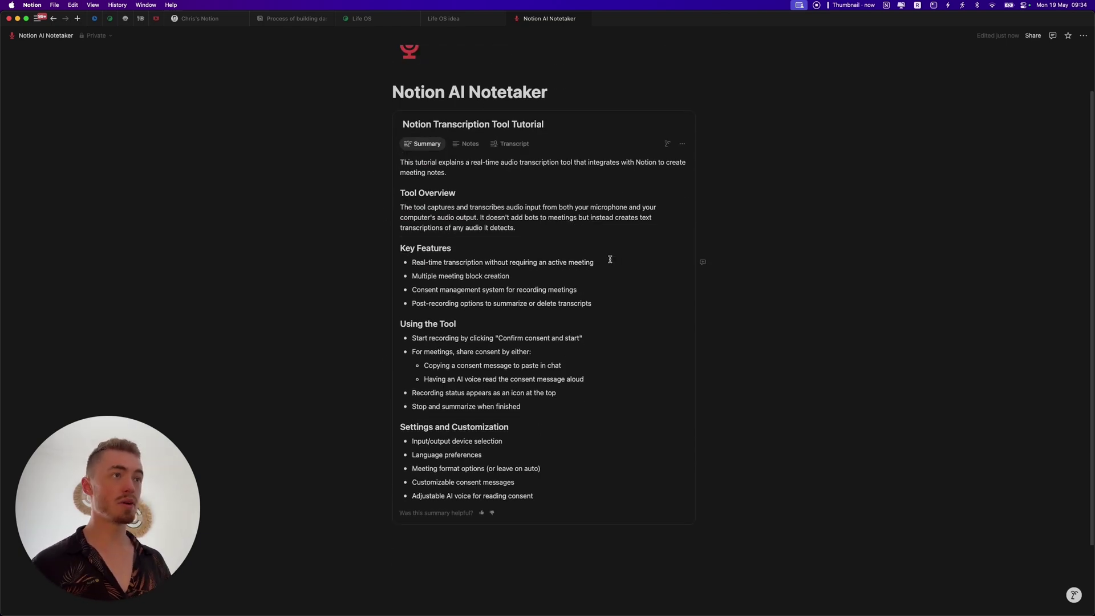
{"action": "left_click", "coordinate": [681, 145]}
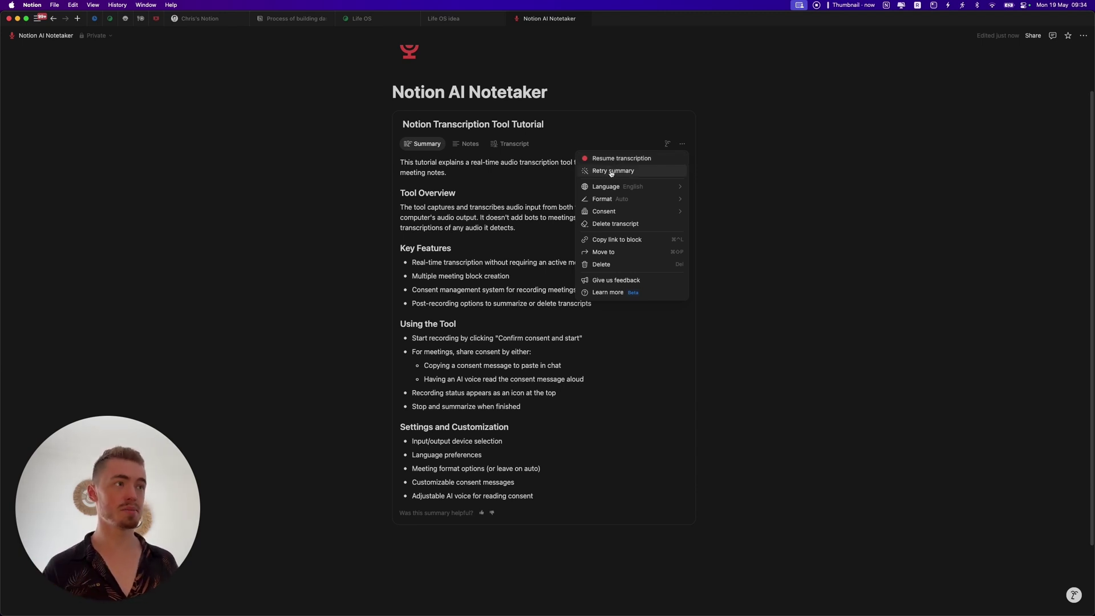
{"action": "key", "text": "Escape"}
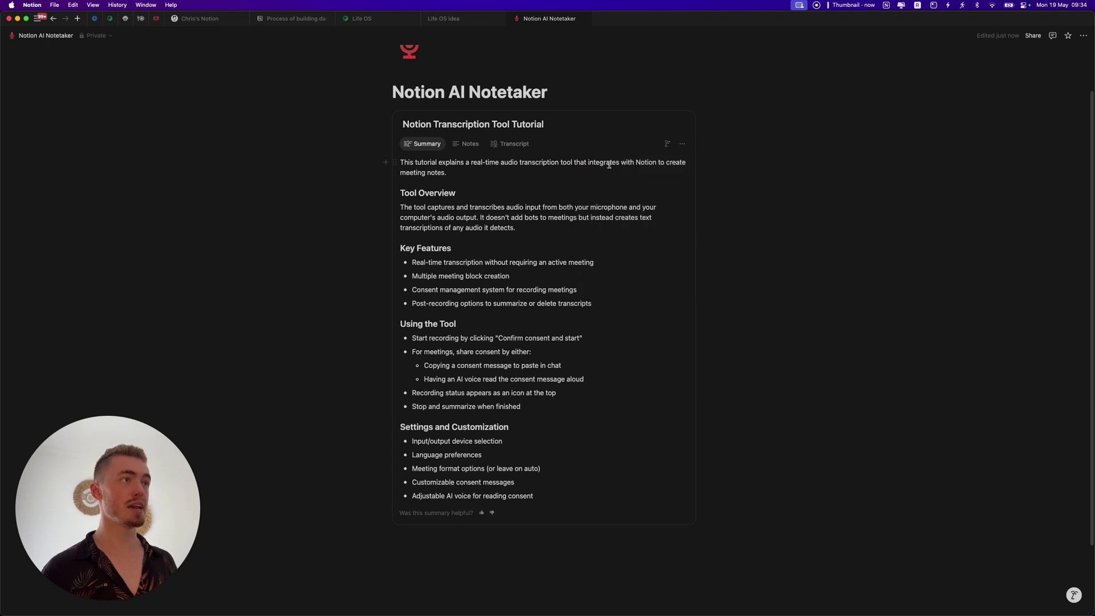
{"action": "left_click", "coordinate": [668, 146]}
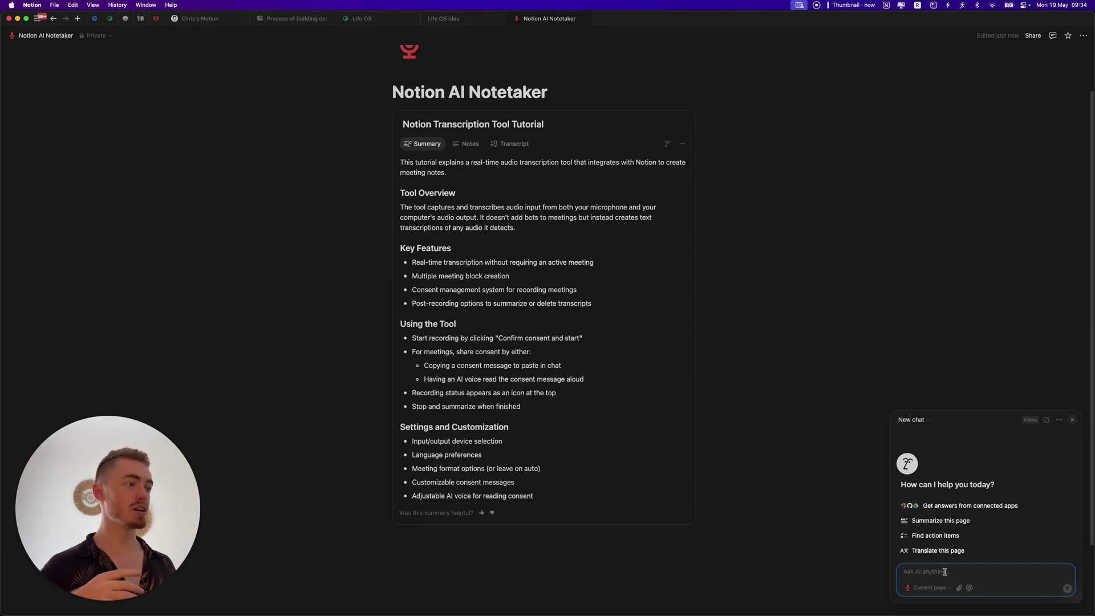
{"action": "left_click", "coordinate": [1072, 420]}
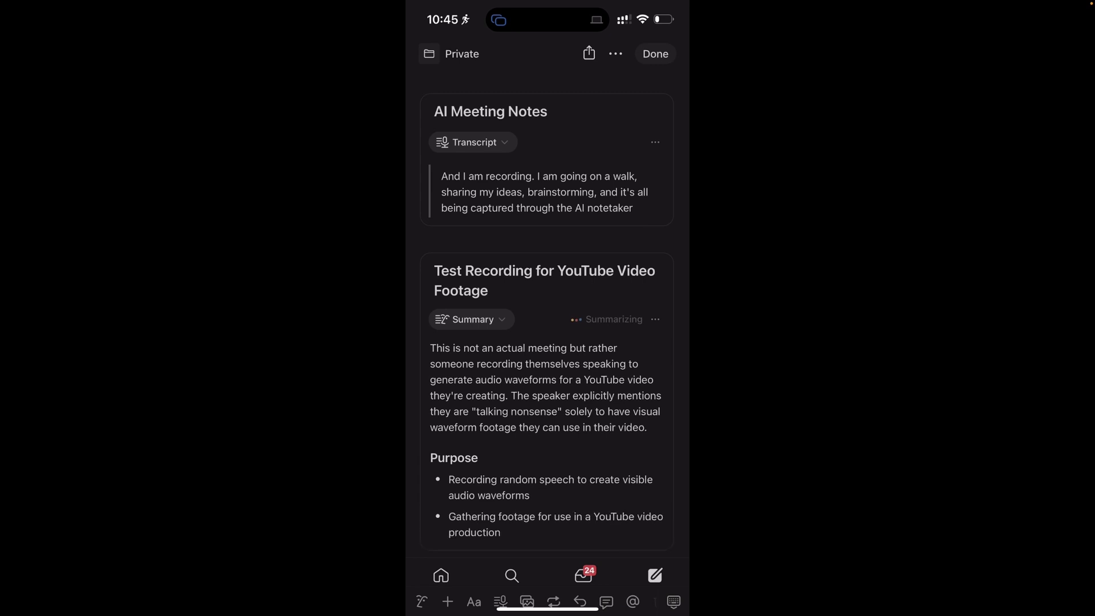
Switch the Test Recording meeting note's view from Summary to Transcript
{"action": "scroll", "coordinate": [546, 314], "scroll_direction": "down", "scroll_amount": 3}
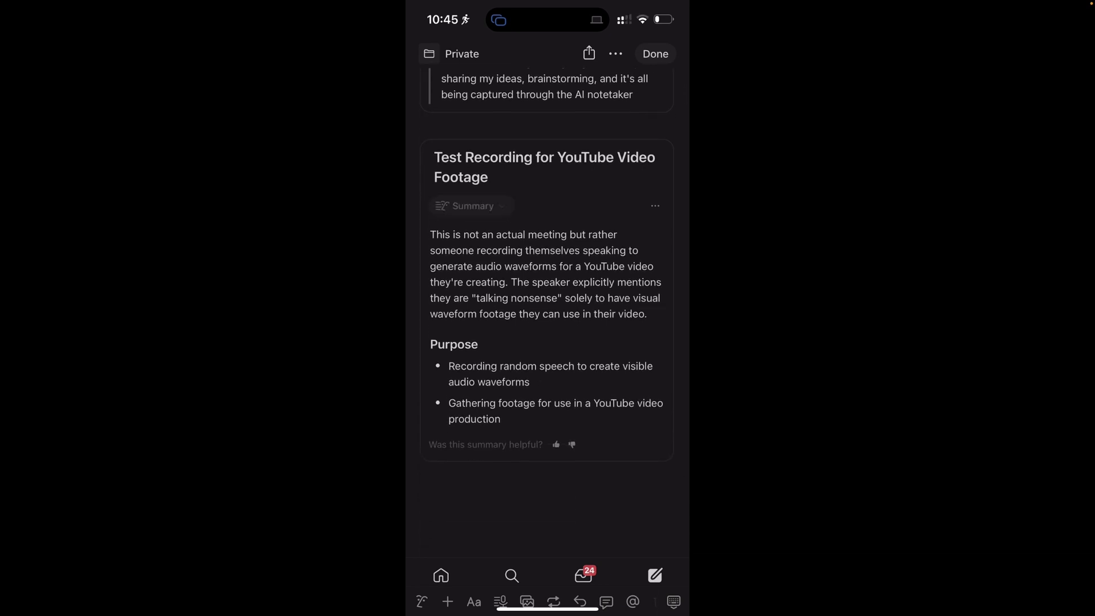
{"action": "left_click", "coordinate": [471, 206]}
{"action": "left_click", "coordinate": [481, 269]}
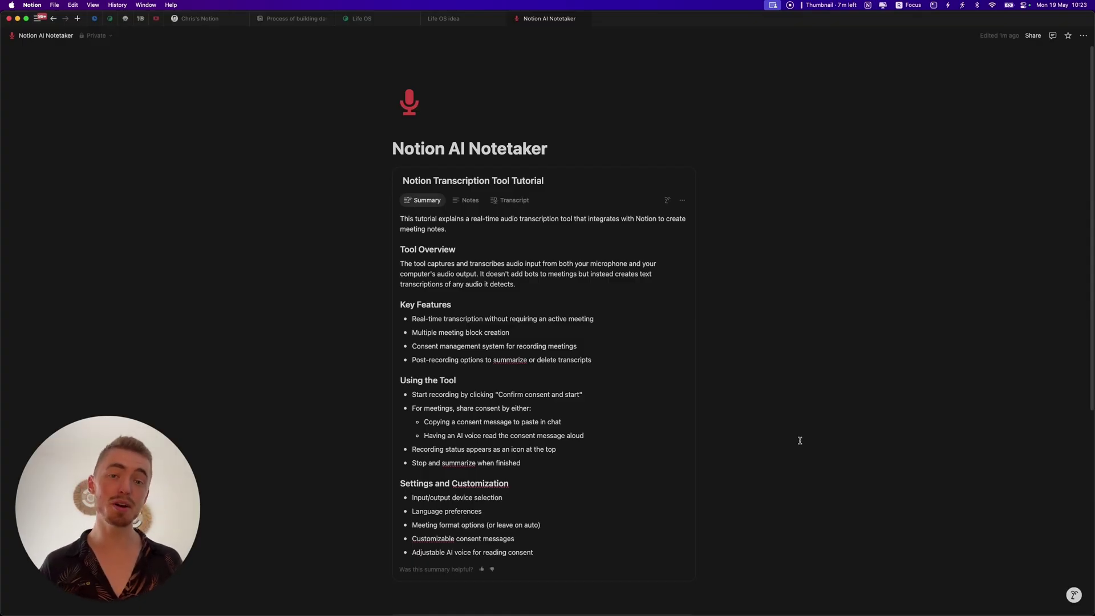
{"action": "scroll", "coordinate": [785, 472], "scroll_direction": "down", "scroll_amount": 10}
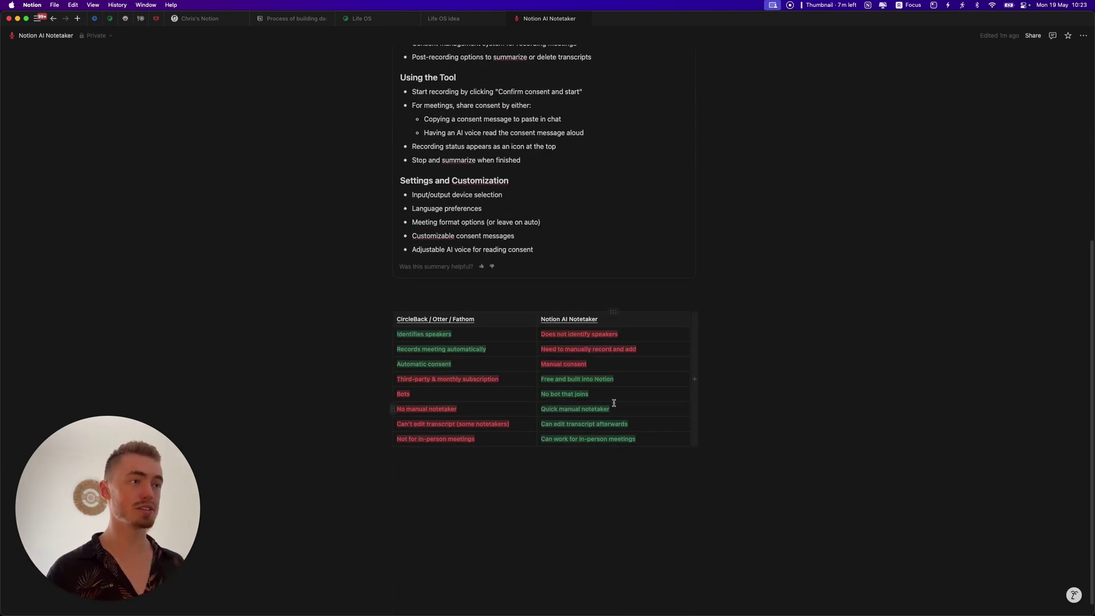
{"action": "scroll", "coordinate": [673, 348], "scroll_direction": "down", "scroll_amount": 1}
{"action": "left_click", "coordinate": [460, 319]}
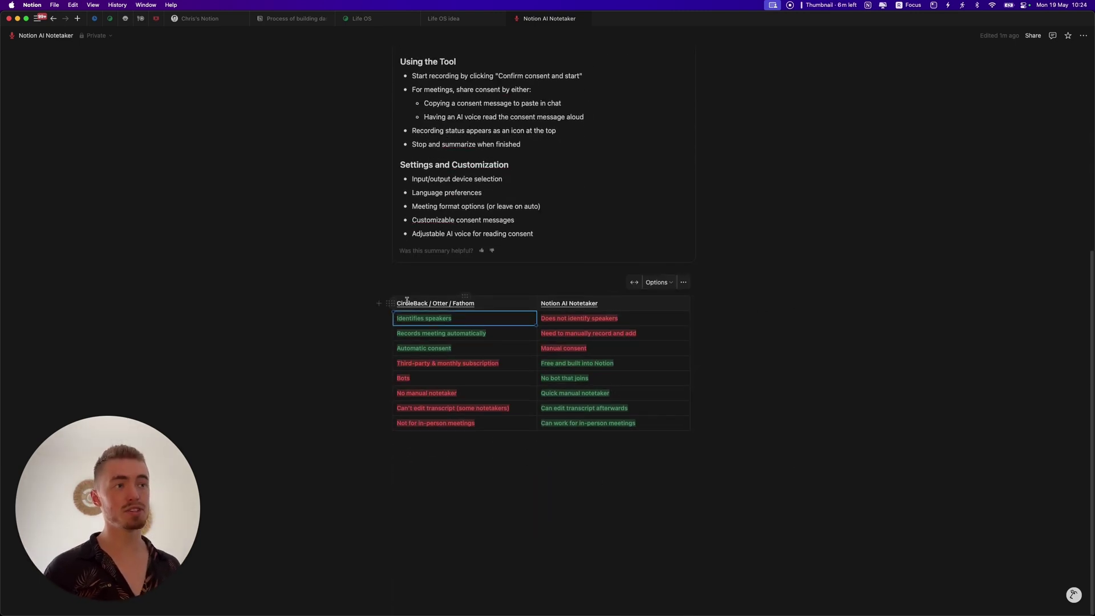
{"action": "left_click", "coordinate": [406, 302]}
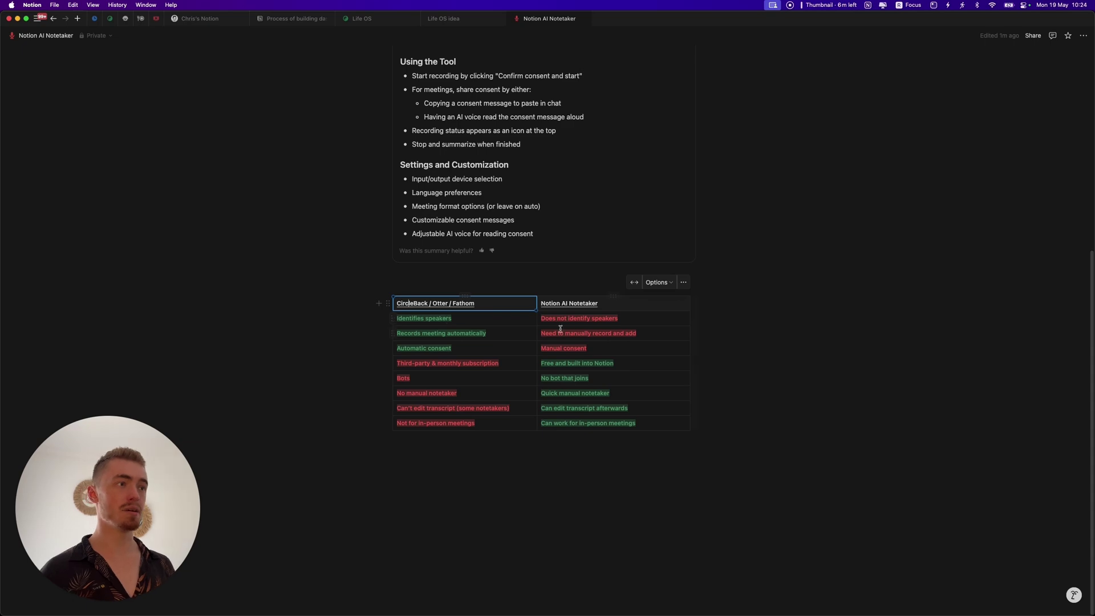
{"action": "scroll", "coordinate": [567, 308], "scroll_direction": "up", "scroll_amount": 4}
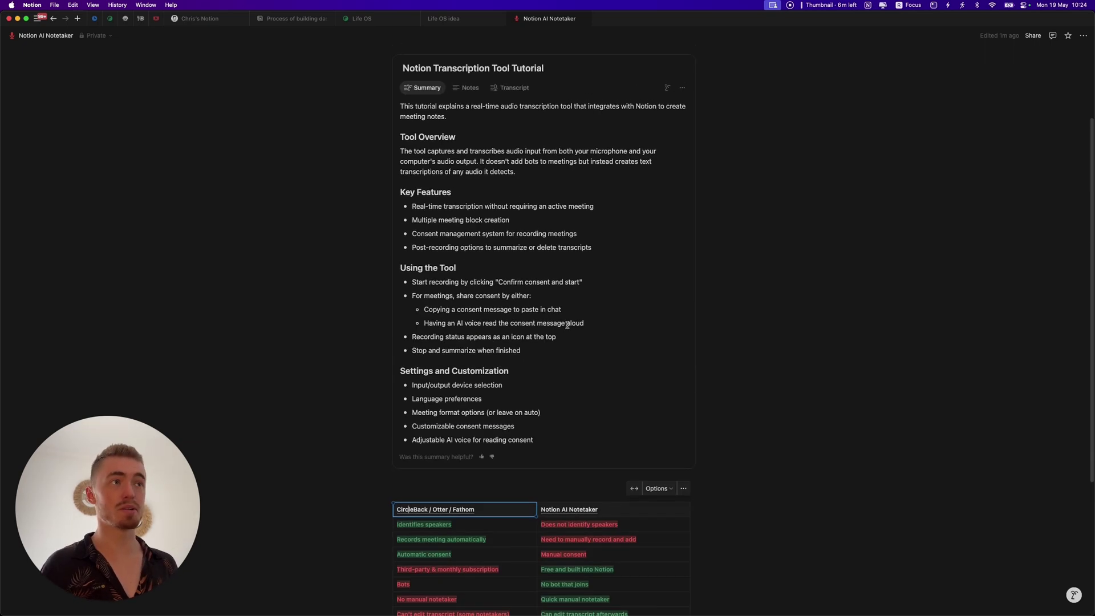
{"action": "scroll", "coordinate": [509, 315], "scroll_direction": "down", "scroll_amount": 3}
{"action": "scroll", "coordinate": [509, 315], "scroll_direction": "down", "scroll_amount": 1}
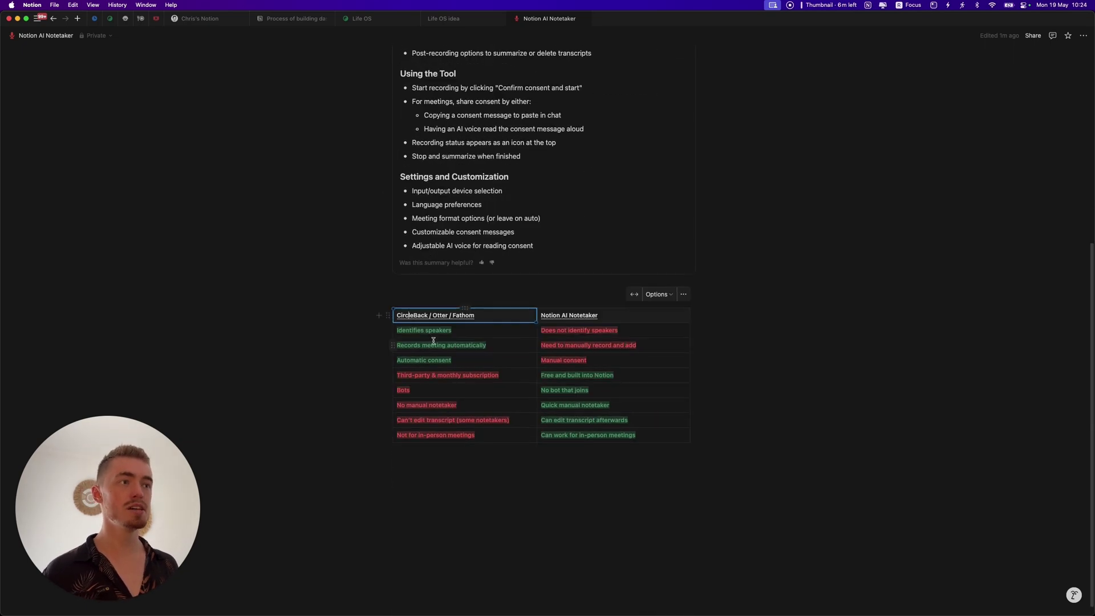
{"action": "left_click", "coordinate": [425, 331]}
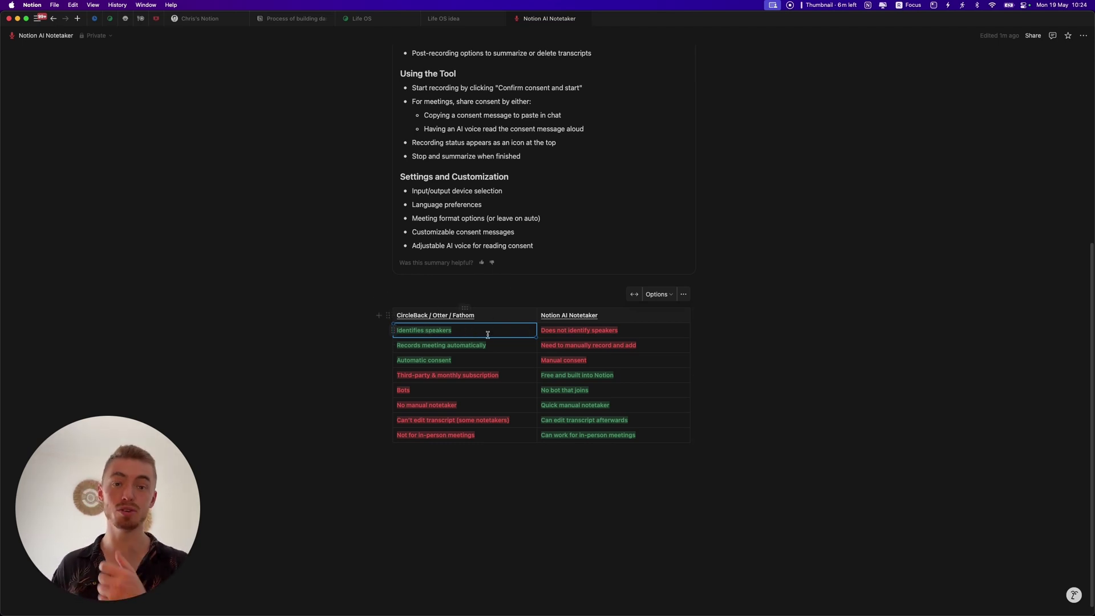
{"action": "scroll", "coordinate": [487, 334], "scroll_direction": "down", "scroll_amount": 1}
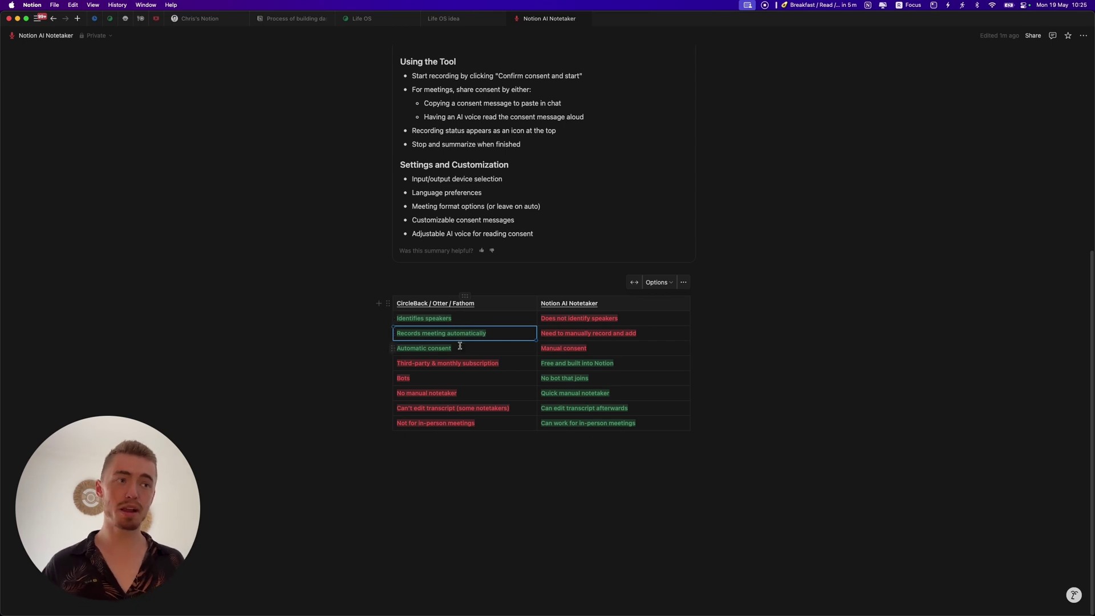
{"action": "left_click", "coordinate": [497, 339]}
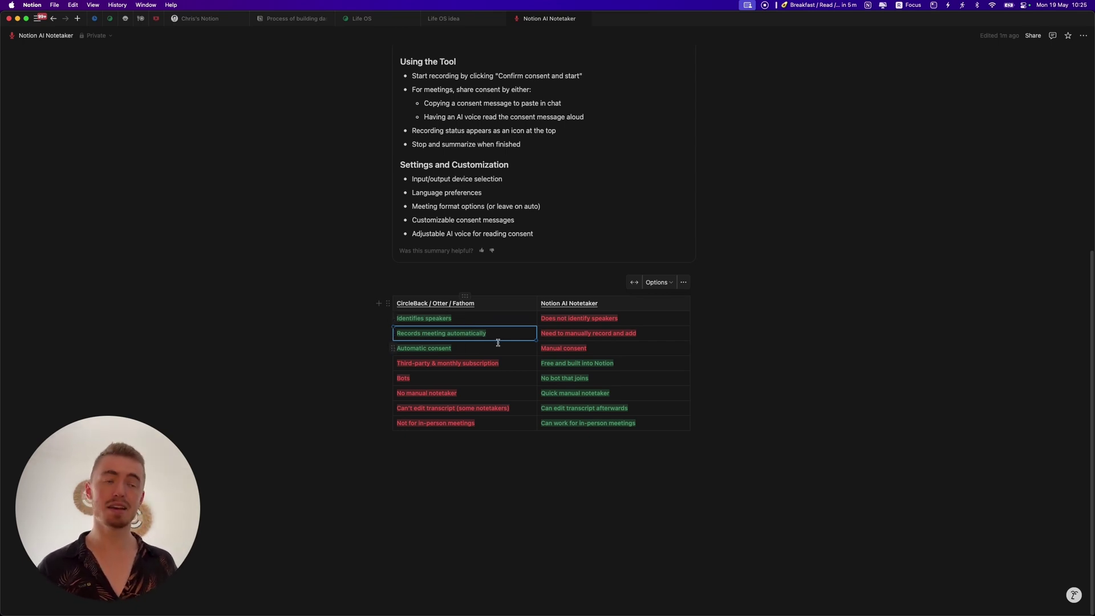
{"action": "left_click", "coordinate": [554, 331]}
{"action": "scroll", "coordinate": [559, 326], "scroll_direction": "up", "scroll_amount": 5}
{"action": "scroll", "coordinate": [562, 321], "scroll_direction": "up", "scroll_amount": 4}
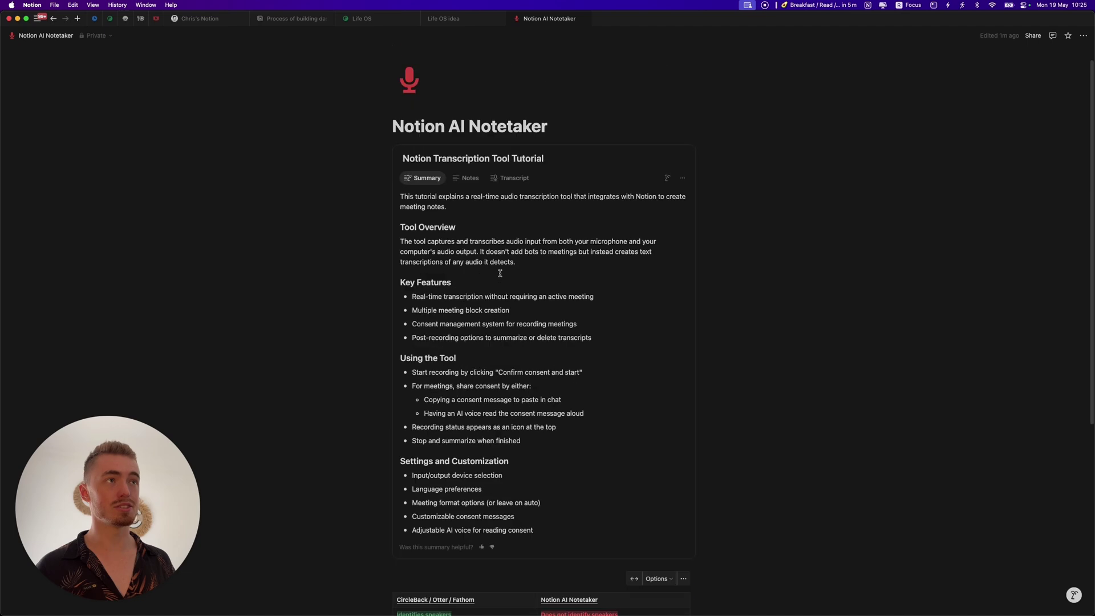
Show the meeting block's full transcript, then place the caret in the Automatic consent cell
{"action": "left_click", "coordinate": [519, 179]}
{"action": "left_click", "coordinate": [581, 160]}
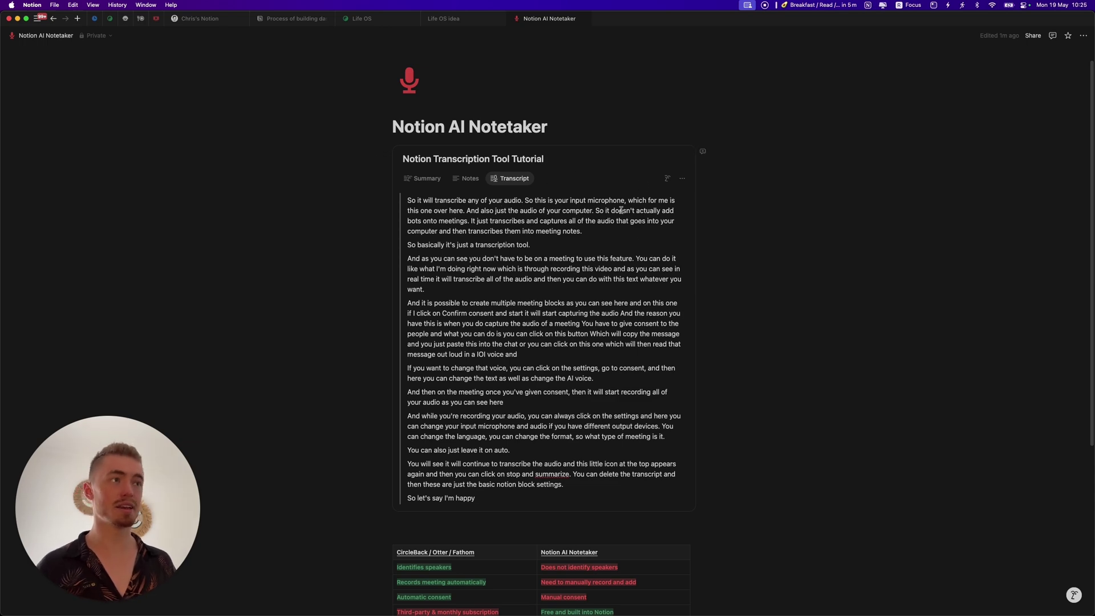
{"action": "scroll", "coordinate": [633, 387], "scroll_direction": "down", "scroll_amount": 4}
{"action": "left_click", "coordinate": [447, 348]}
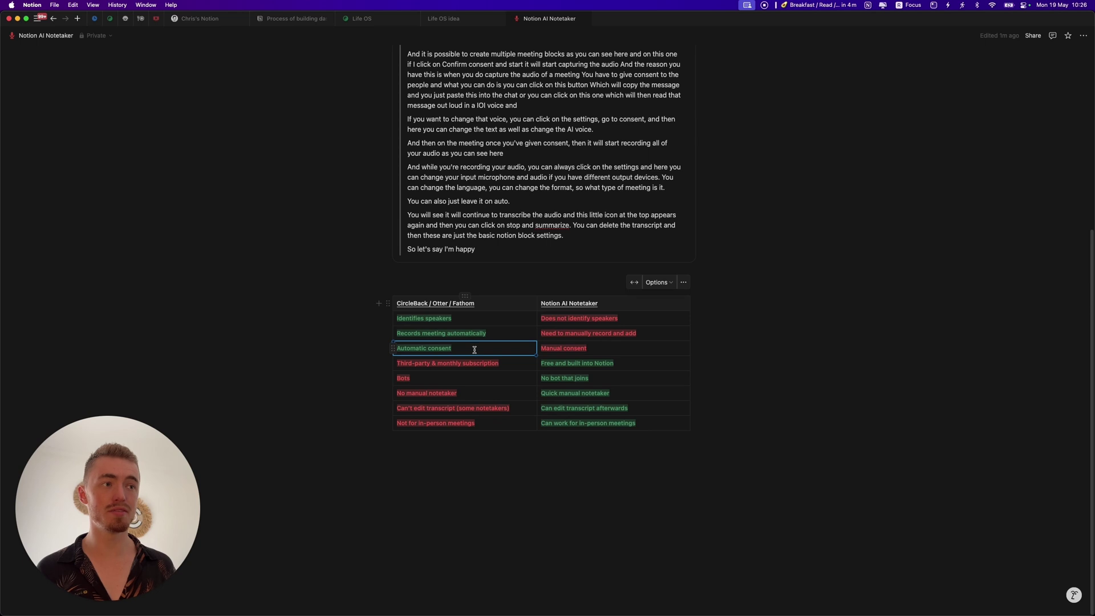
{"action": "left_click", "coordinate": [473, 351]}
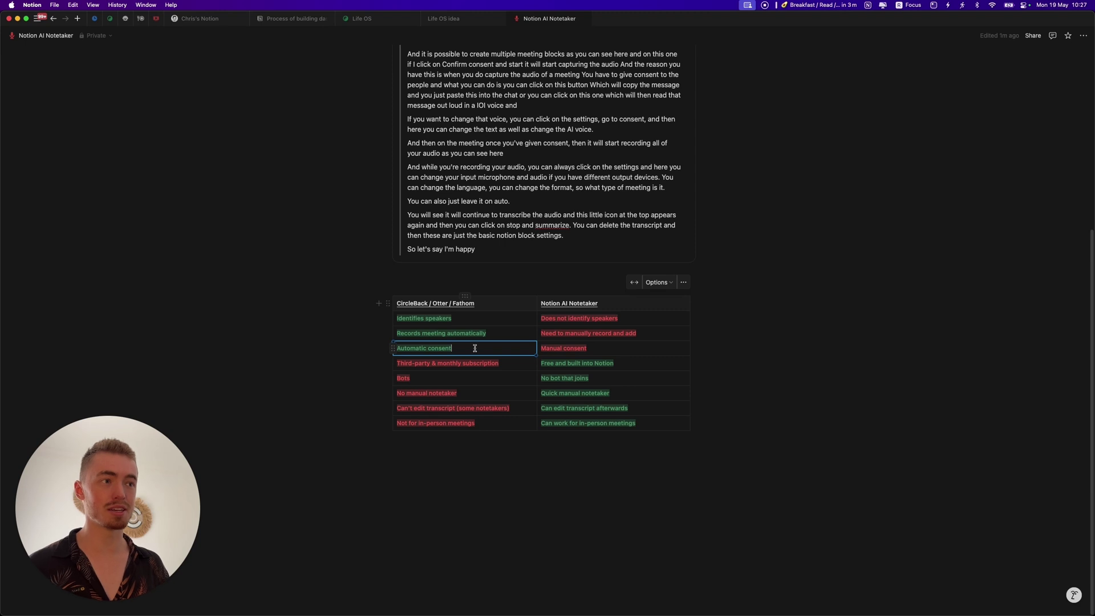
{"action": "left_click", "coordinate": [612, 348]}
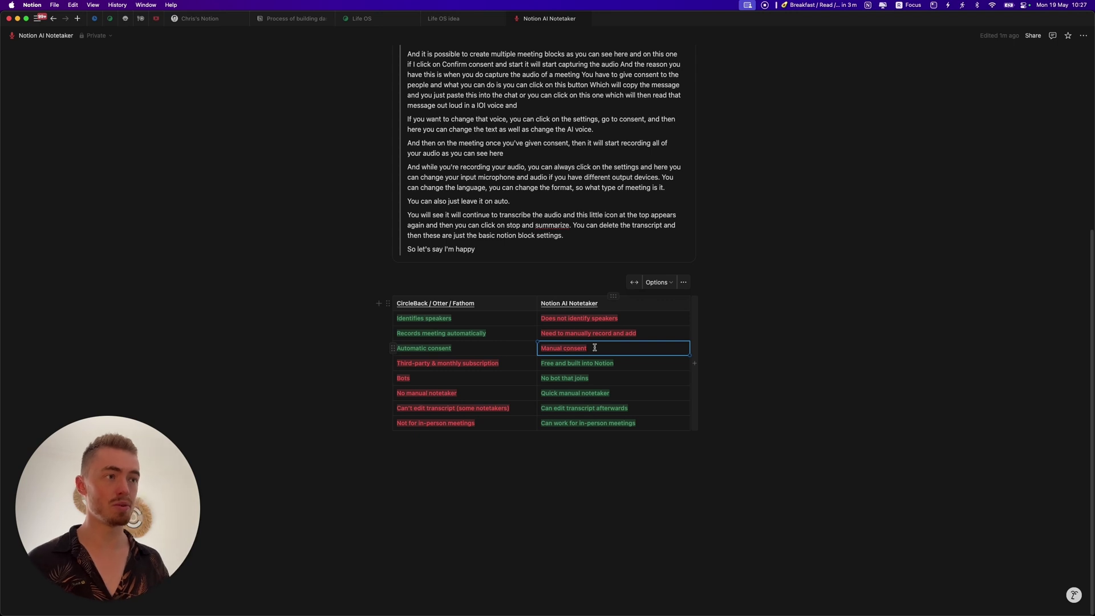
{"action": "left_click", "coordinate": [527, 363]}
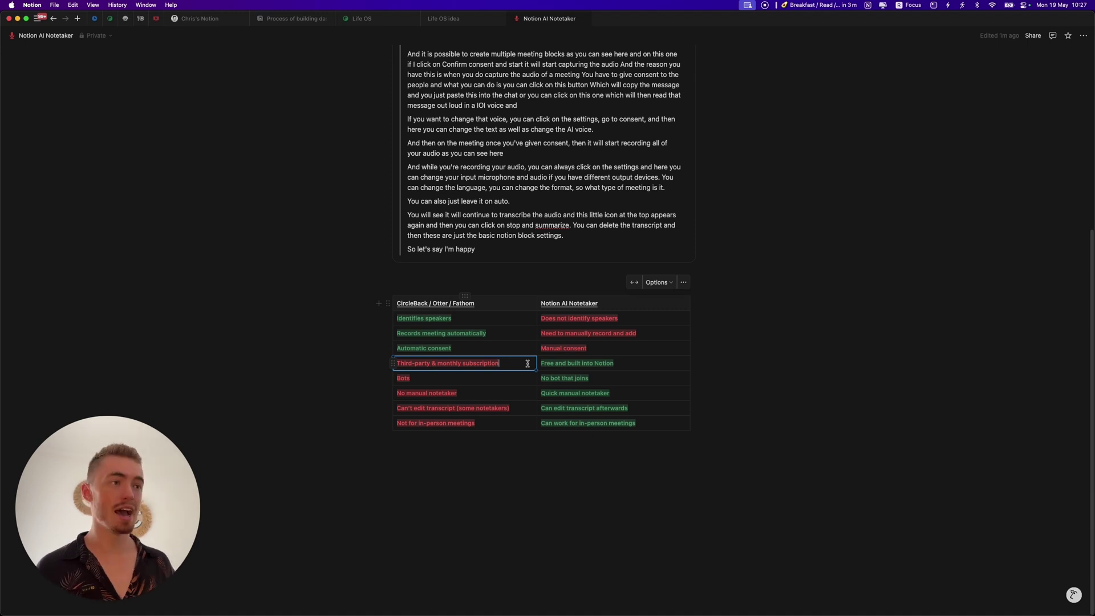
{"action": "left_click", "coordinate": [616, 360]}
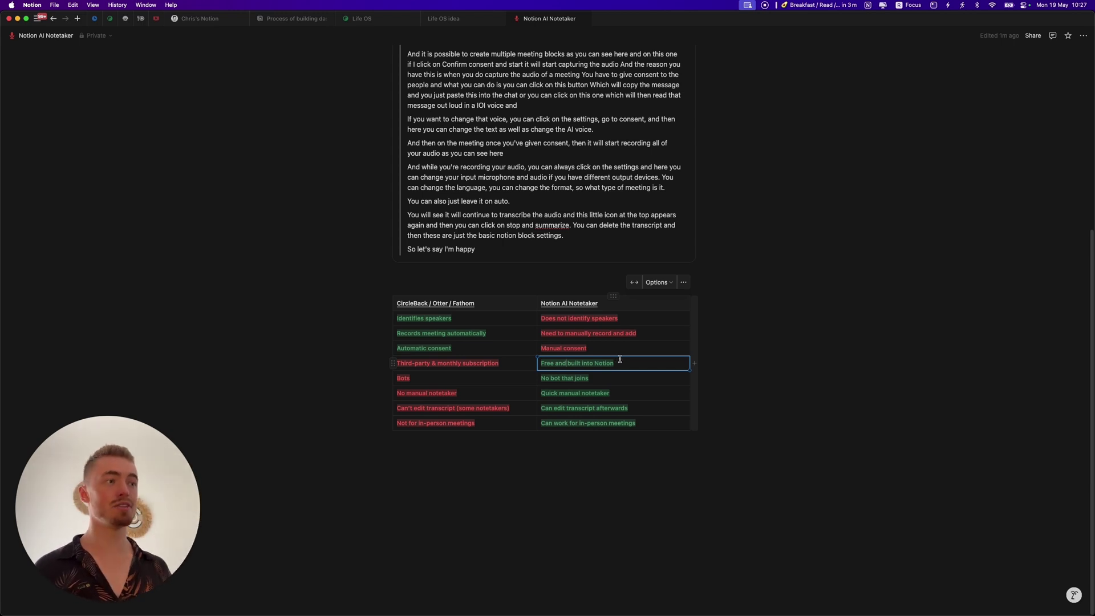
{"action": "left_click", "coordinate": [500, 363]}
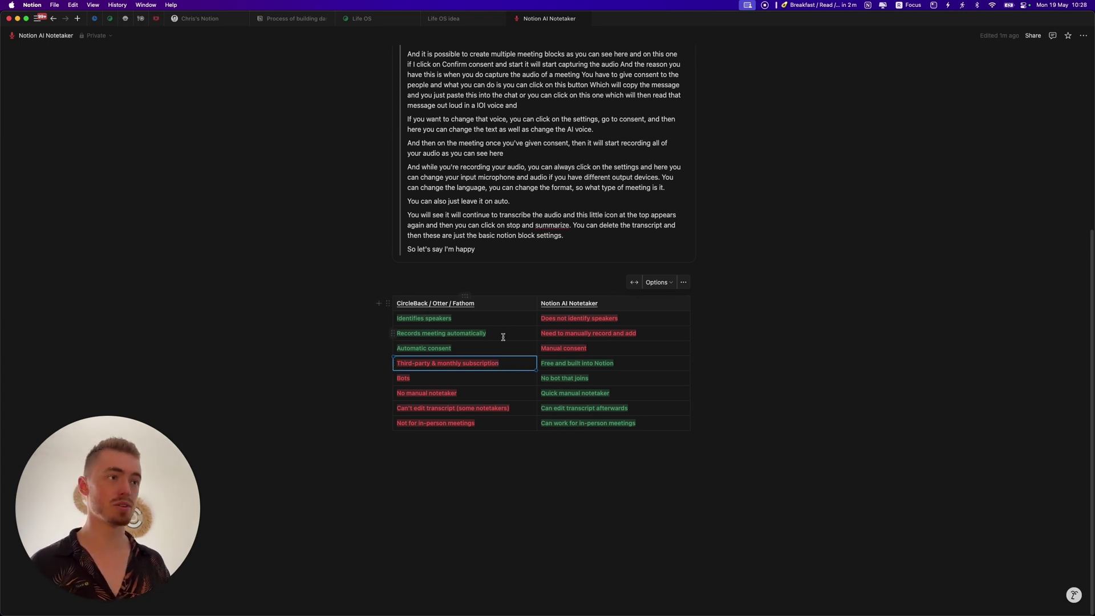
{"action": "left_click", "coordinate": [461, 379]}
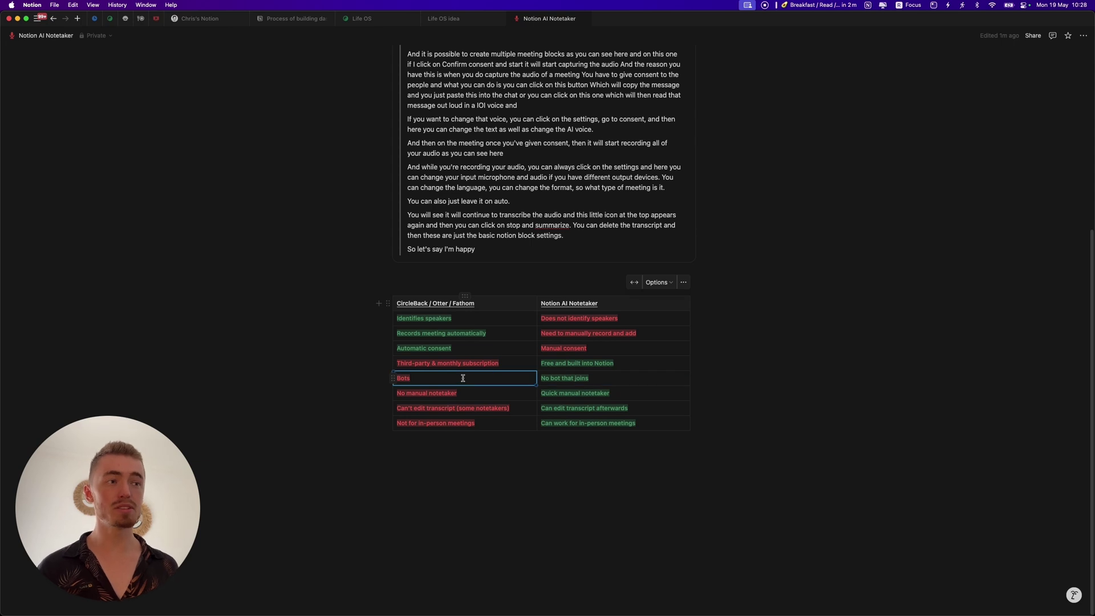
{"action": "left_click", "coordinate": [452, 318]}
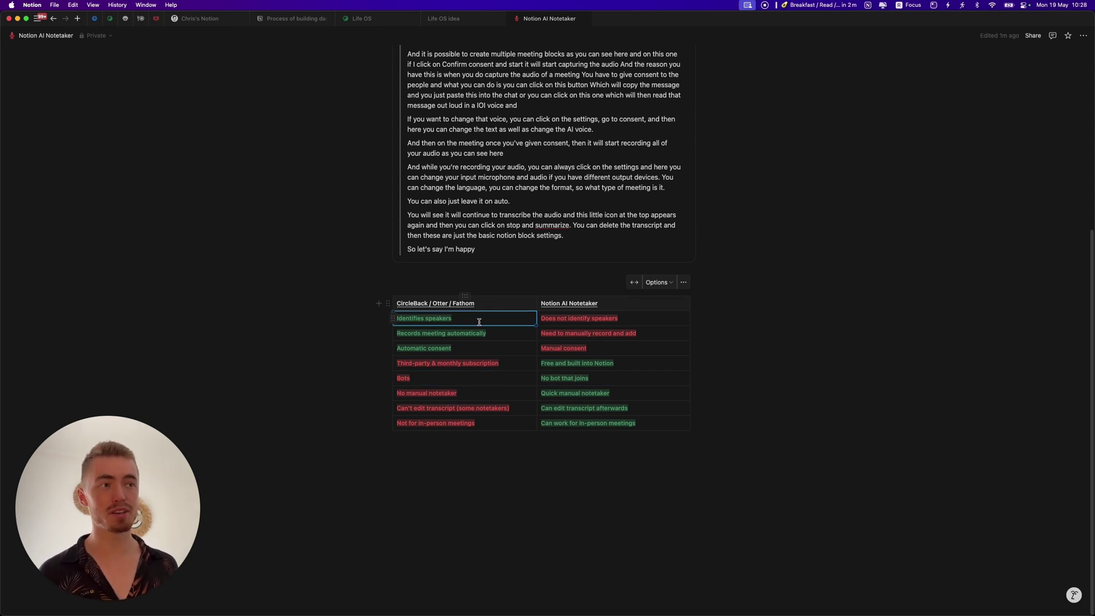
{"action": "left_click", "coordinate": [478, 348]}
{"action": "left_click", "coordinate": [455, 379]}
{"action": "left_click", "coordinate": [606, 376]}
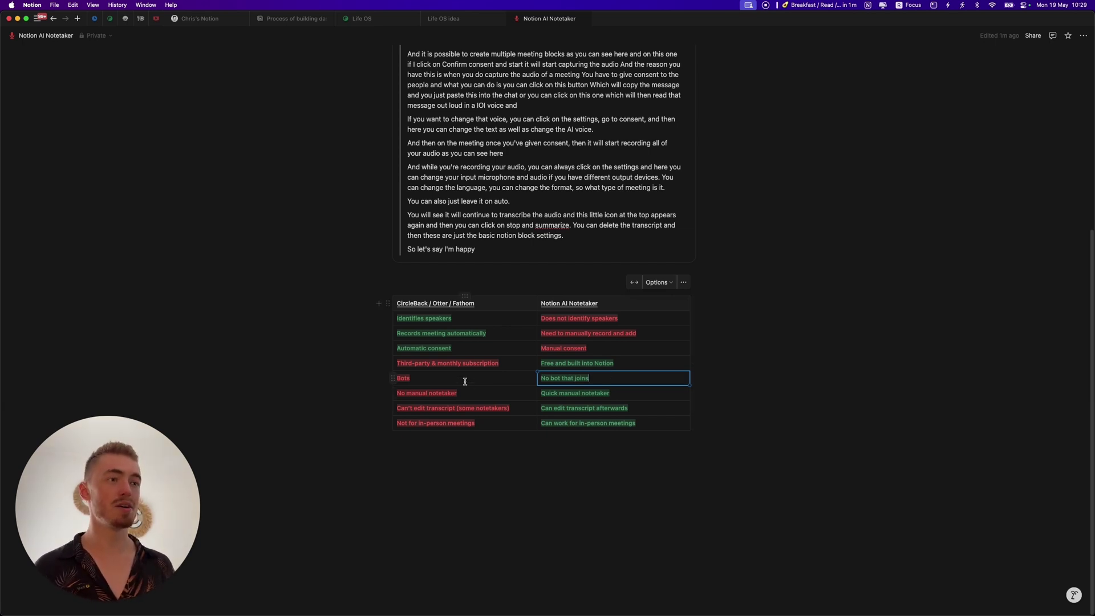
{"action": "key", "text": "shift+Tab"}
{"action": "key", "text": "Tab"}
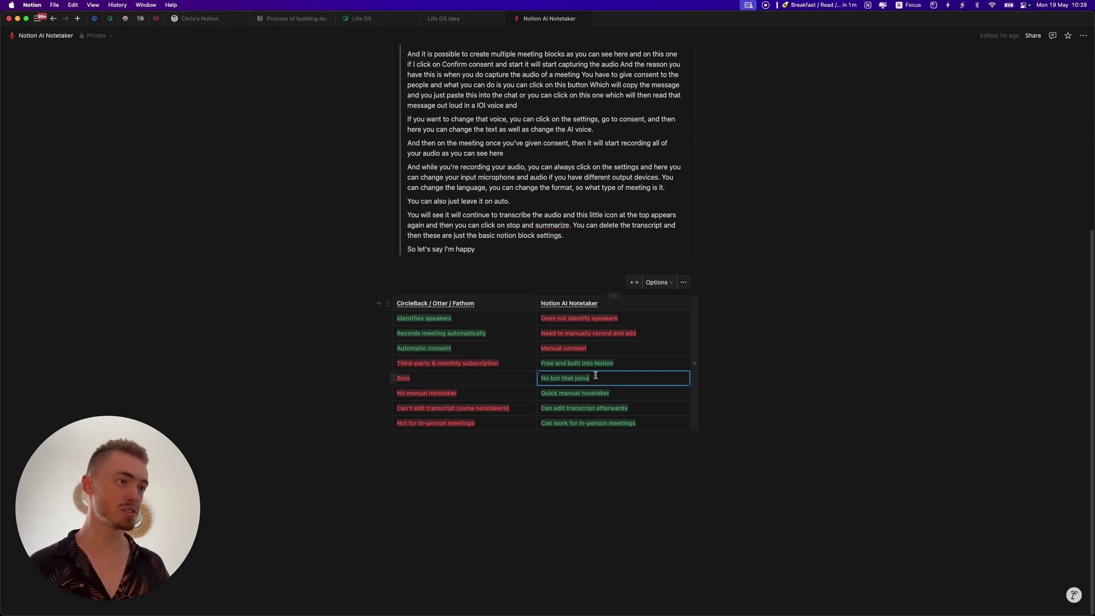
{"action": "left_click", "coordinate": [562, 378]}
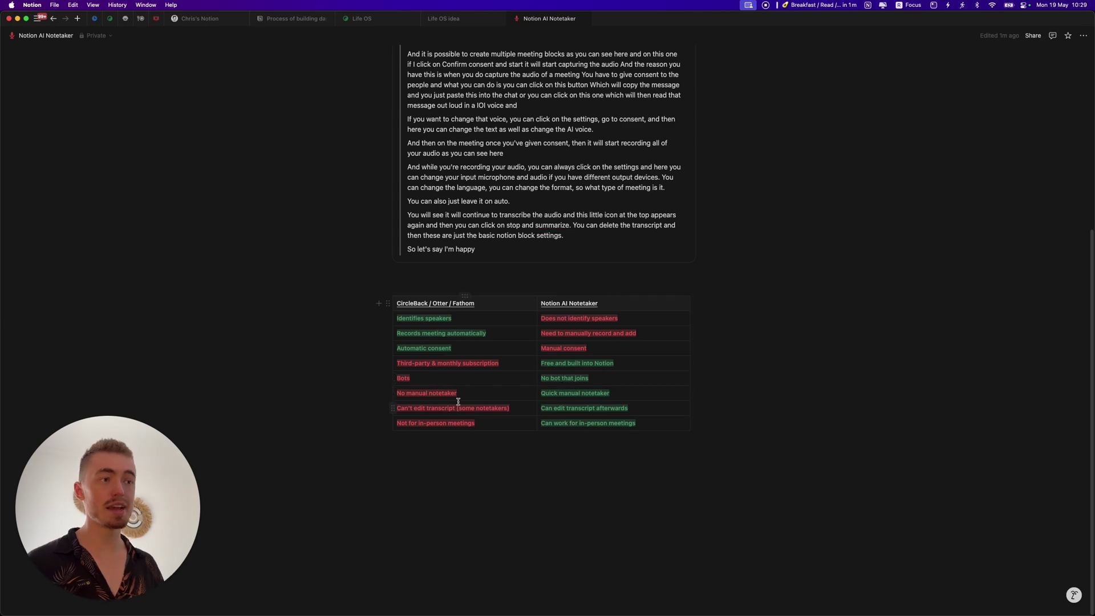
Add bullets 'dvdsj.flksdj' and 'dfdsjklf' to the Notes, then switch the block back to Summary
{"action": "scroll", "coordinate": [493, 394], "scroll_direction": "up", "scroll_amount": 5}
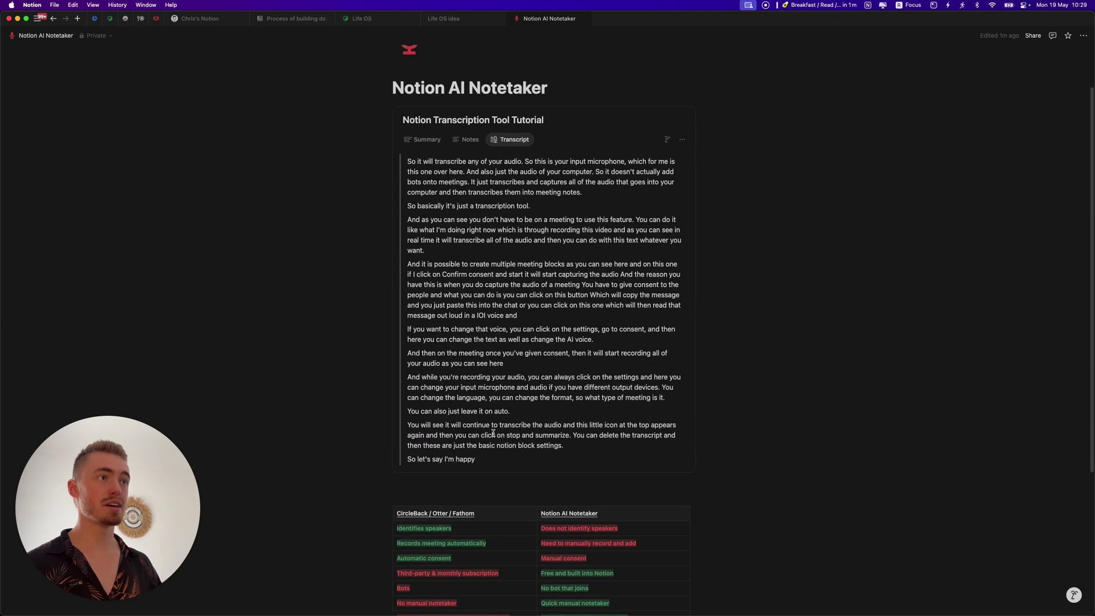
{"action": "left_click", "coordinate": [469, 139]}
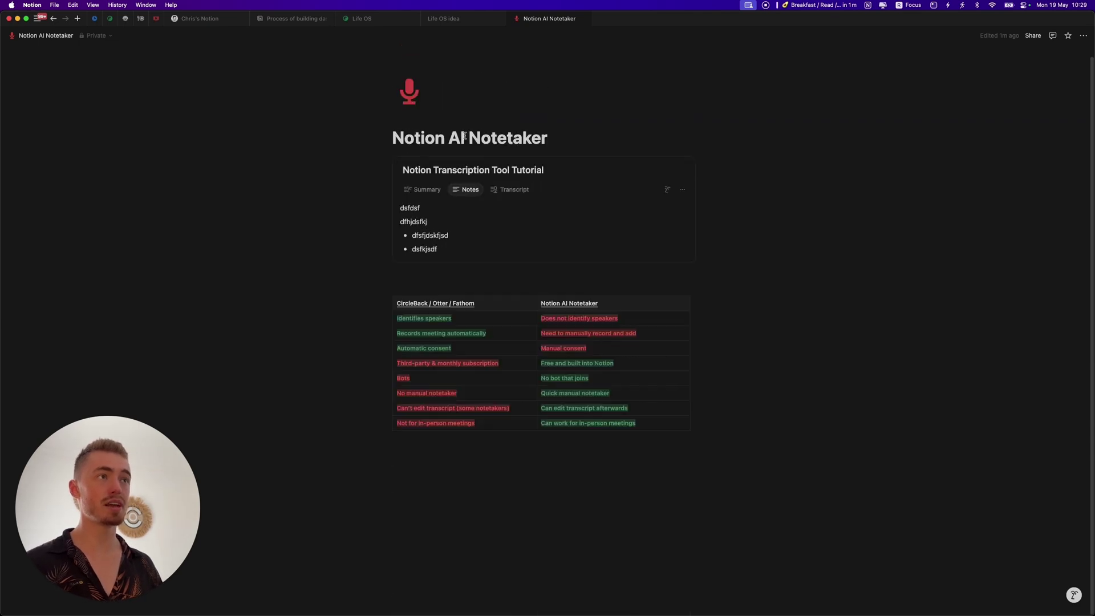
{"action": "key", "text": "Return"}
{"action": "type", "text": "dvdsj.flksdj"}
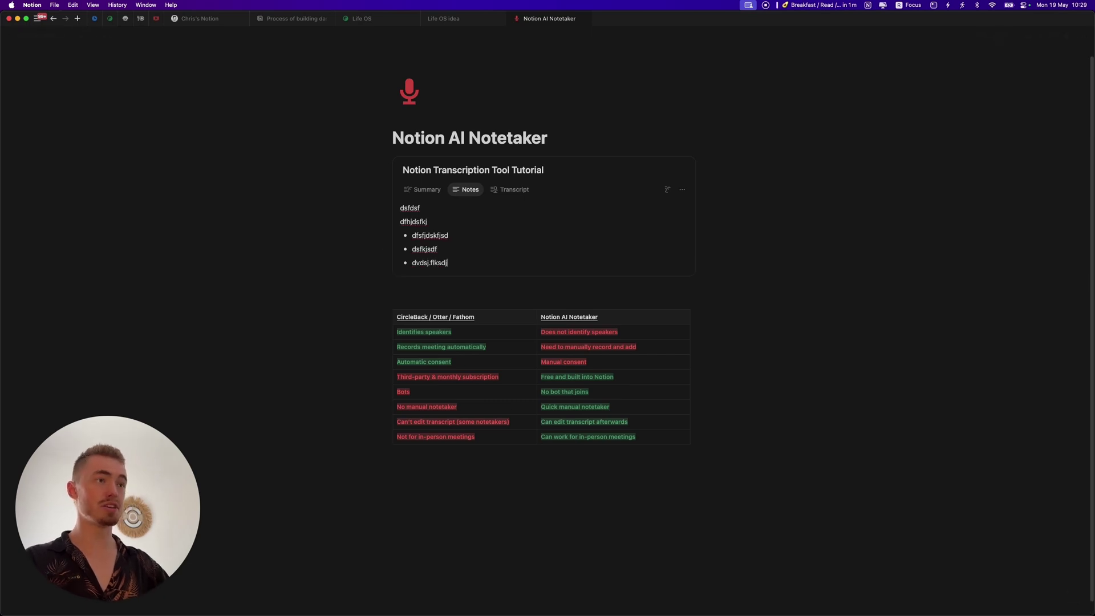
{"action": "key", "text": "Return"}
{"action": "type", "text": "dfdsjklf"}
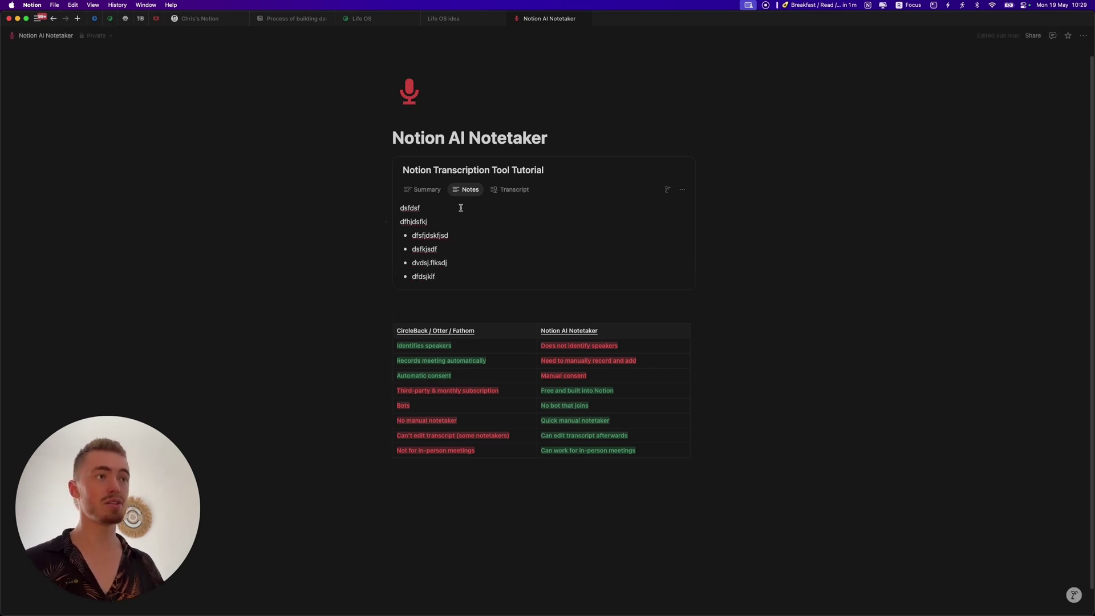
{"action": "left_click", "coordinate": [425, 189]}
{"action": "scroll", "coordinate": [517, 311], "scroll_direction": "down", "scroll_amount": 10}
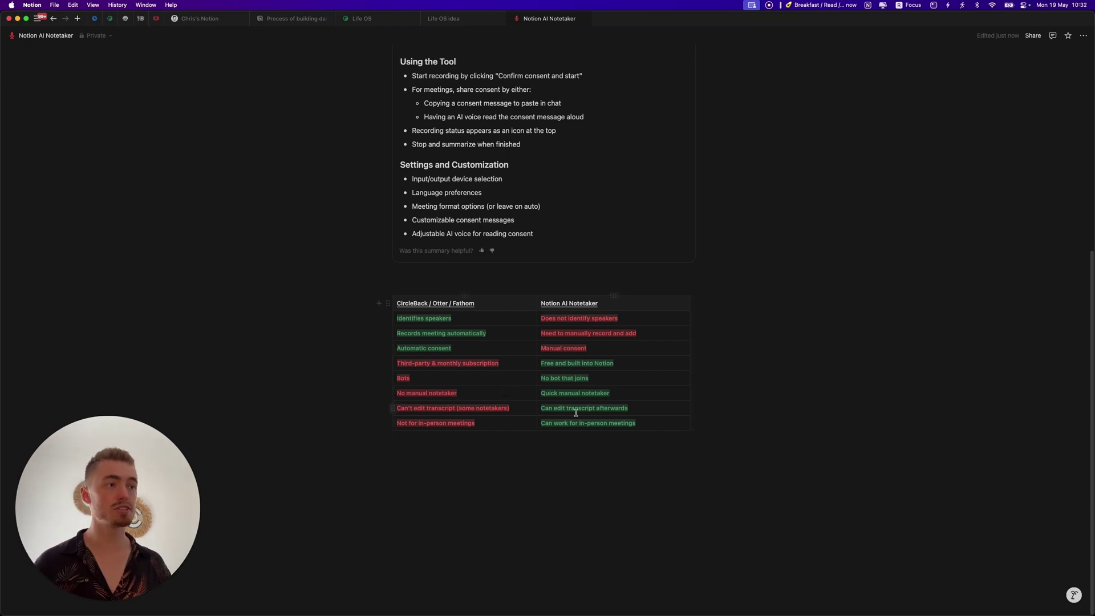
{"action": "left_click", "coordinate": [641, 407]}
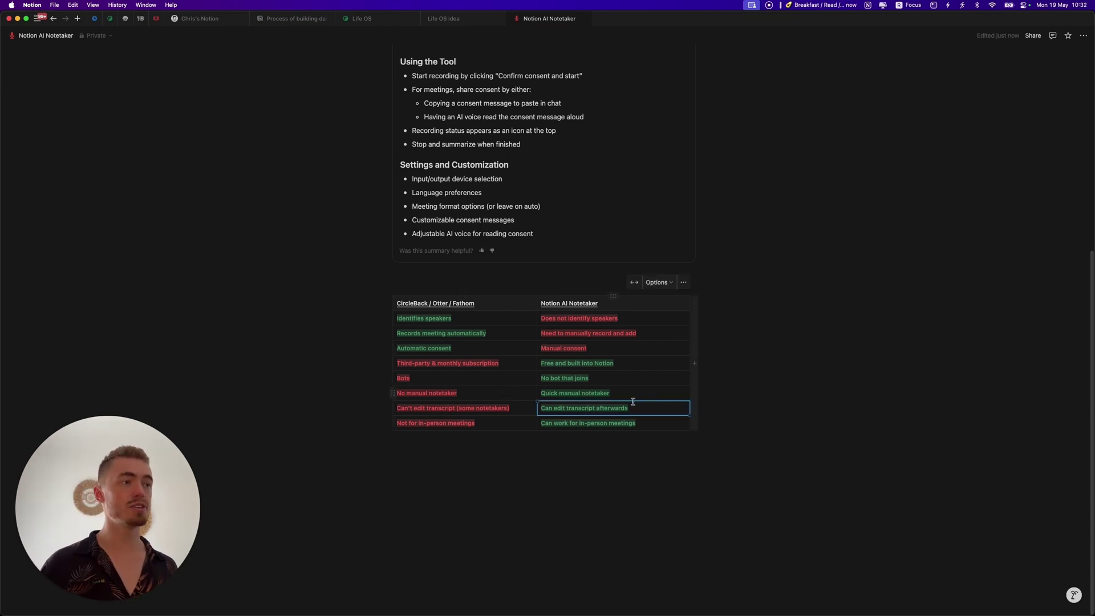
{"action": "scroll", "coordinate": [630, 405], "scroll_direction": "up", "scroll_amount": 8}
{"action": "left_click", "coordinate": [517, 136]}
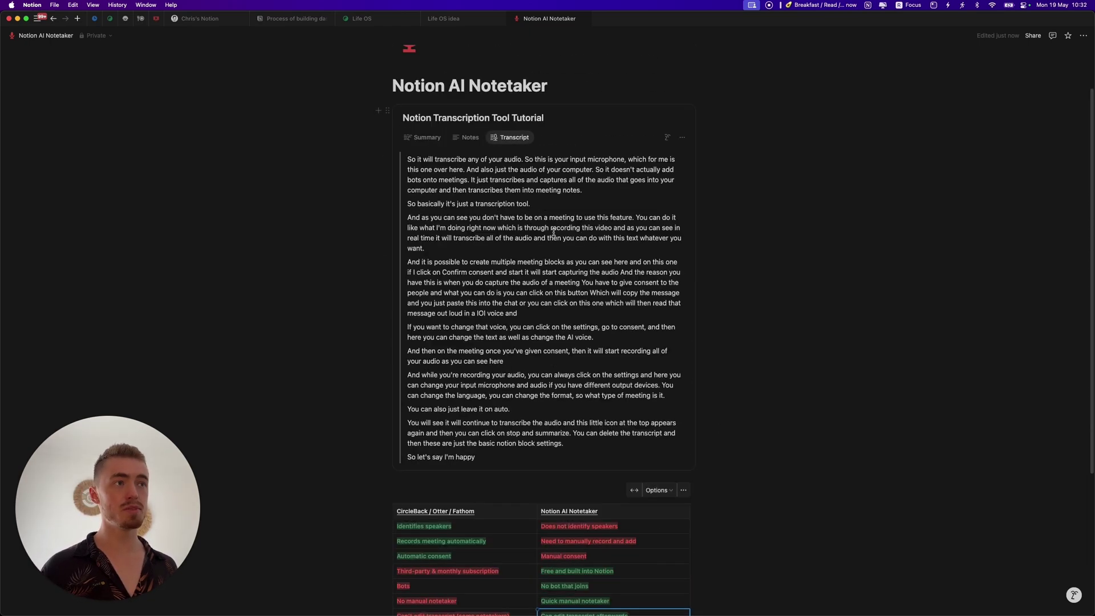
{"action": "triple_click", "coordinate": [599, 203]}
{"action": "left_click", "coordinate": [581, 199]}
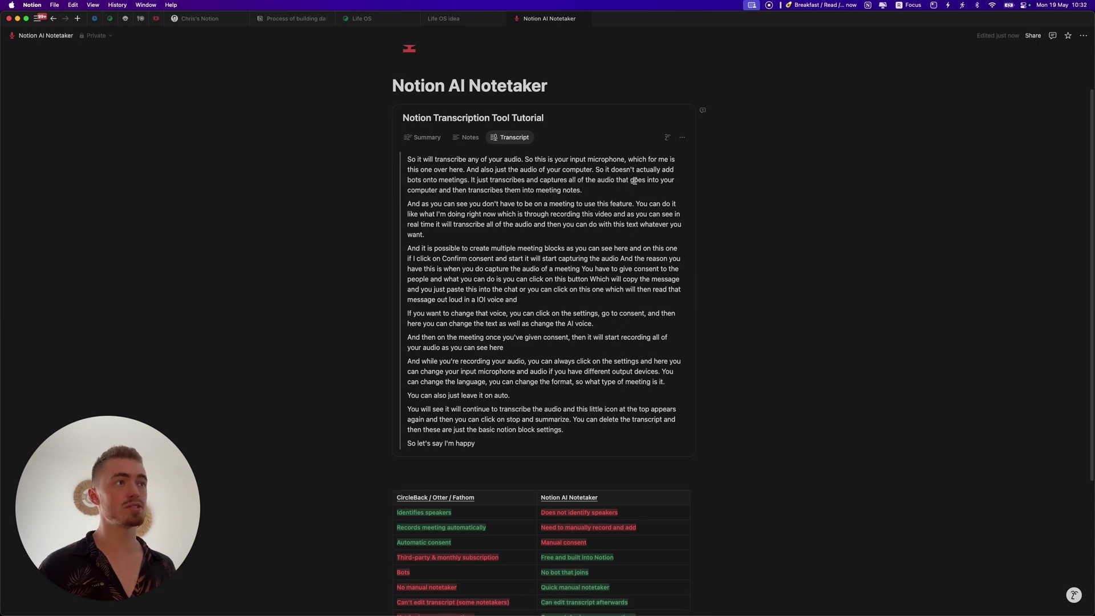
{"action": "left_click", "coordinate": [427, 138]}
{"action": "scroll", "coordinate": [565, 343], "scroll_direction": "down", "scroll_amount": 8}
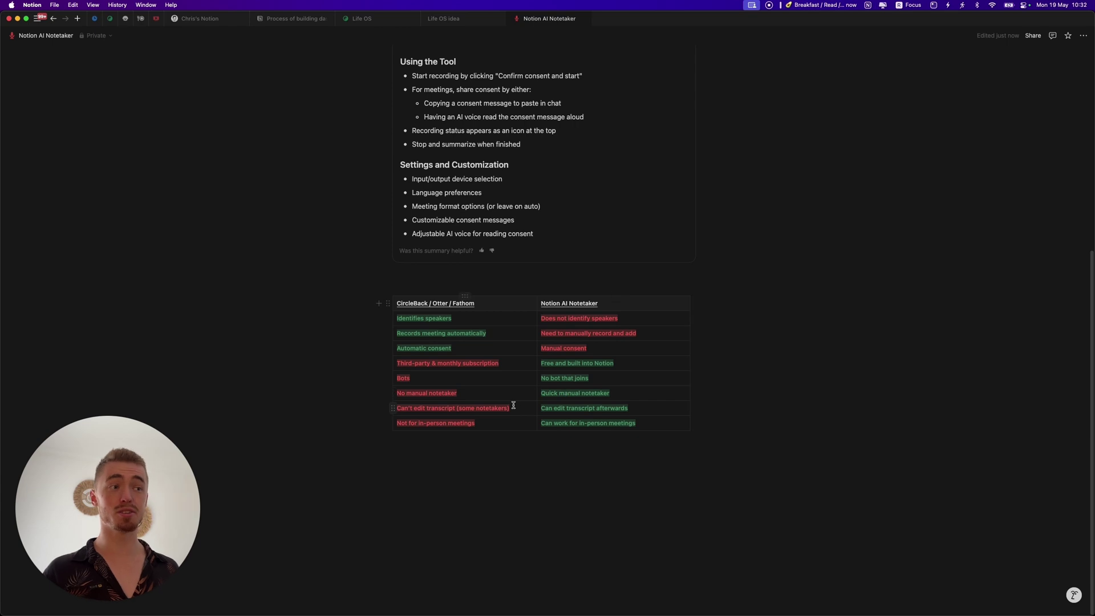
{"action": "left_click", "coordinate": [517, 405]}
{"action": "left_click", "coordinate": [493, 303]}
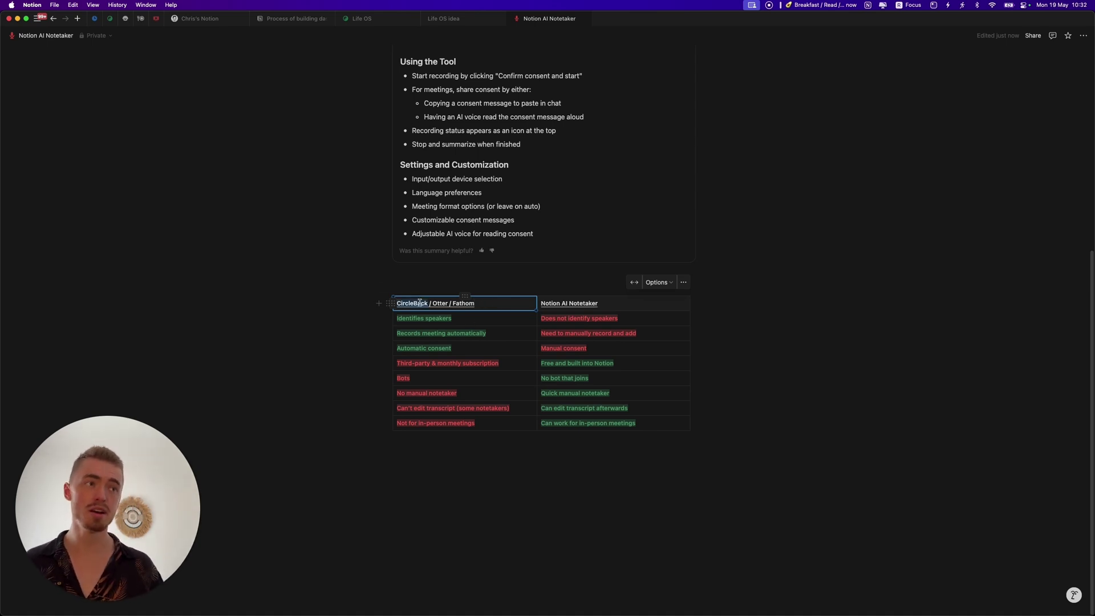
{"action": "left_click", "coordinate": [545, 394]}
{"action": "key", "text": "Escape"}
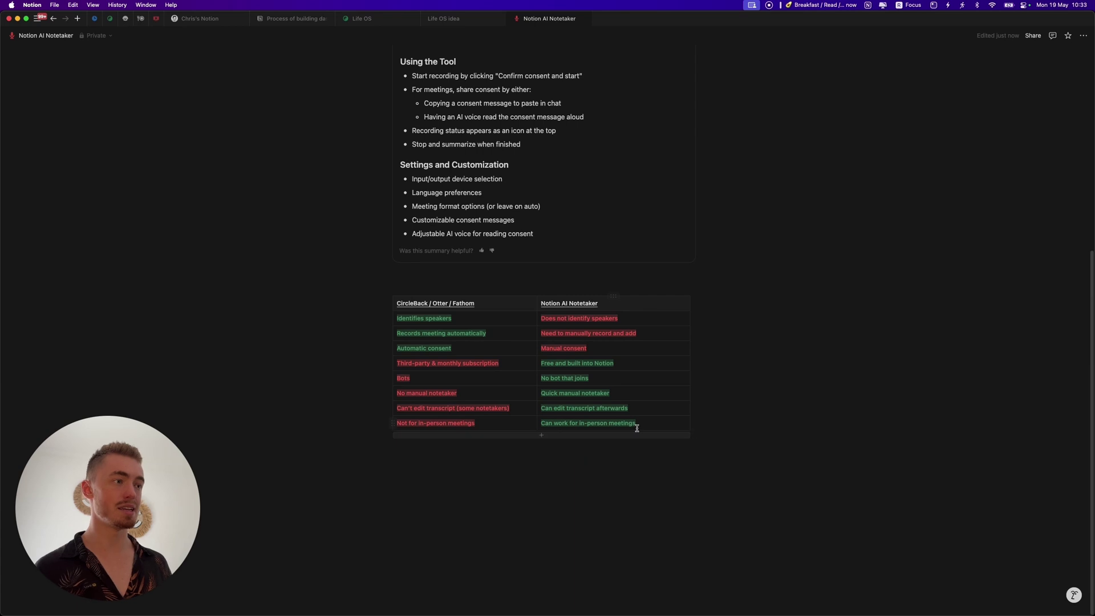
{"action": "left_click", "coordinate": [494, 422]}
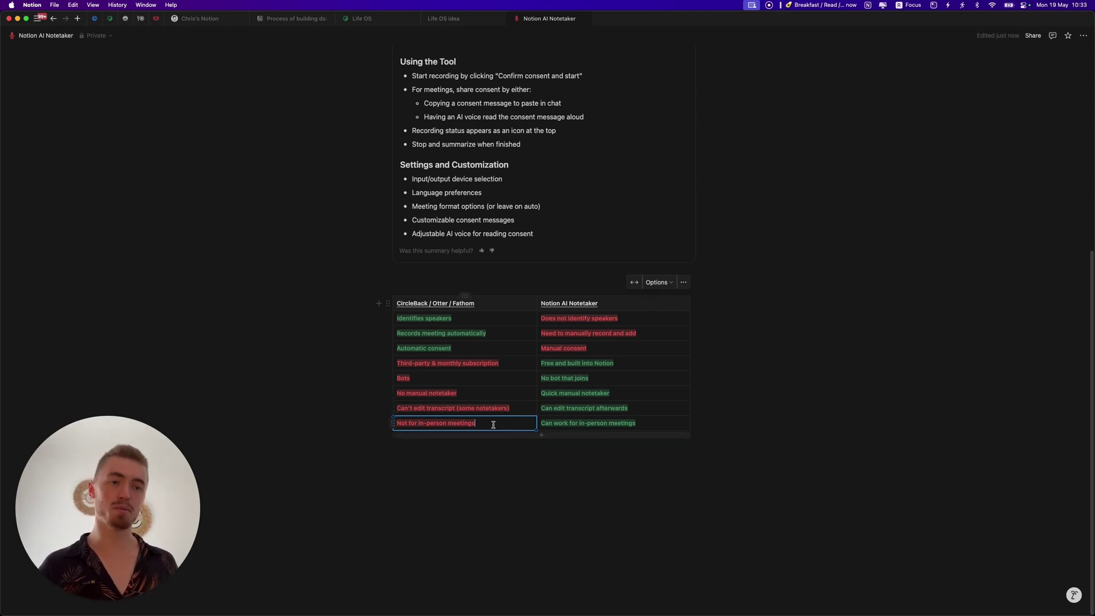
{"action": "left_click", "coordinate": [575, 423]}
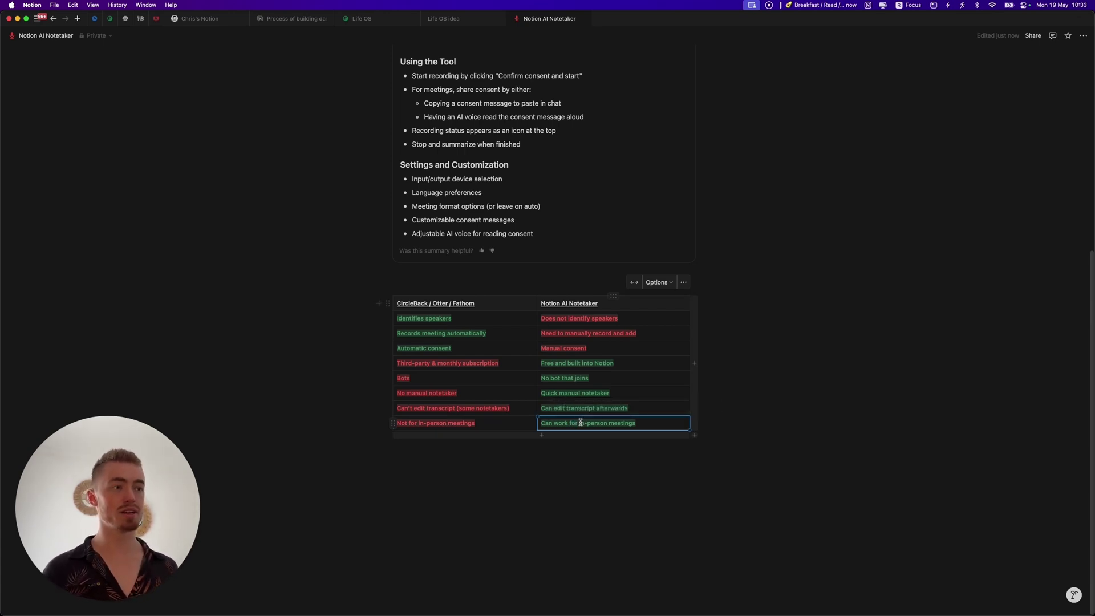
{"action": "left_click", "coordinate": [593, 421]}
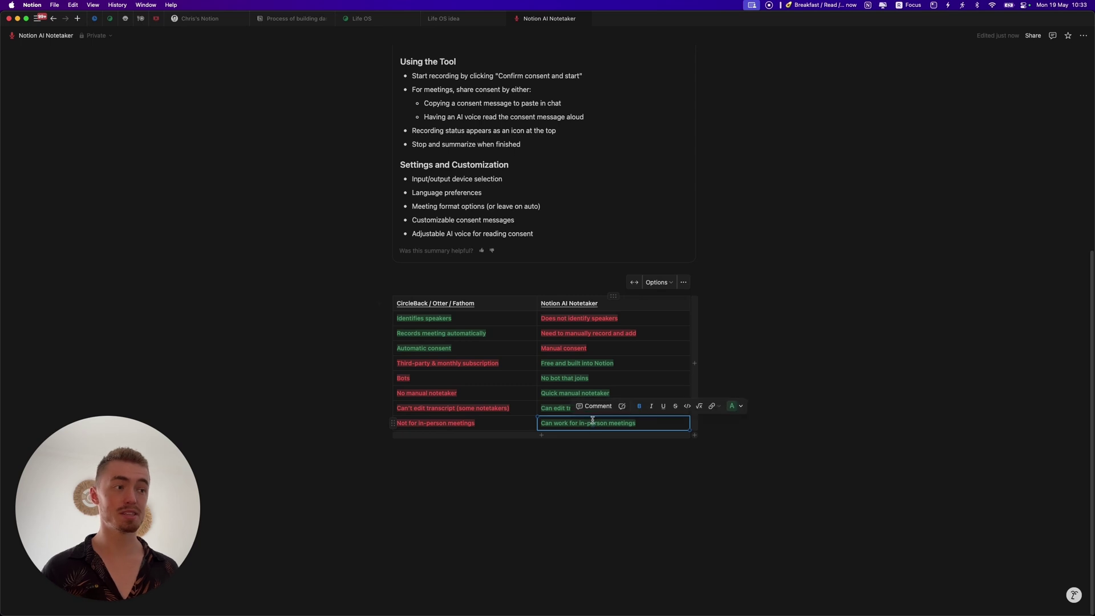
{"action": "left_click", "coordinate": [642, 425]}
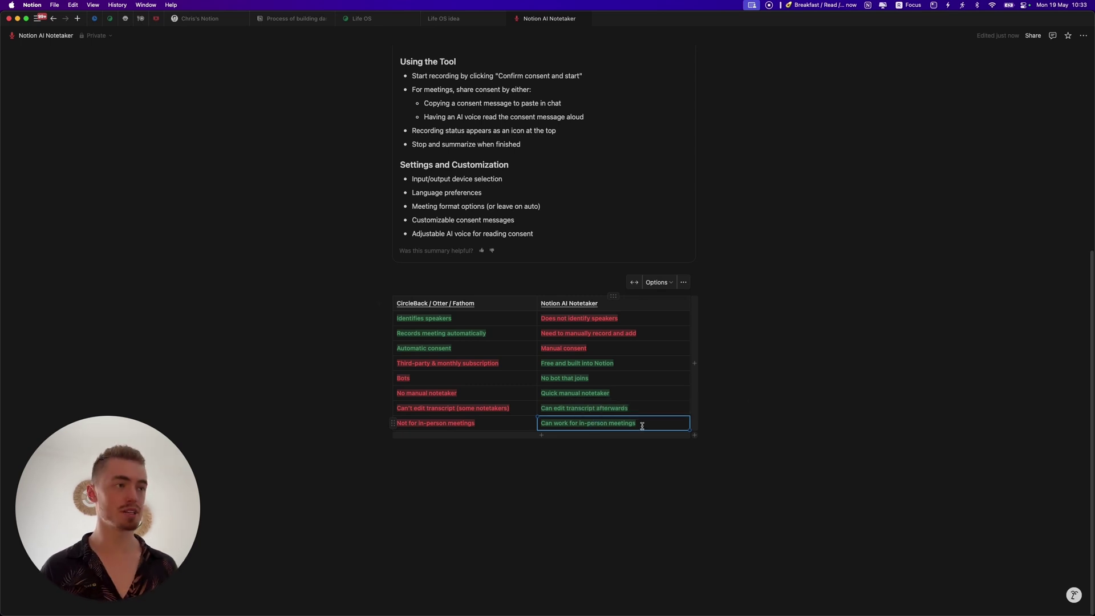